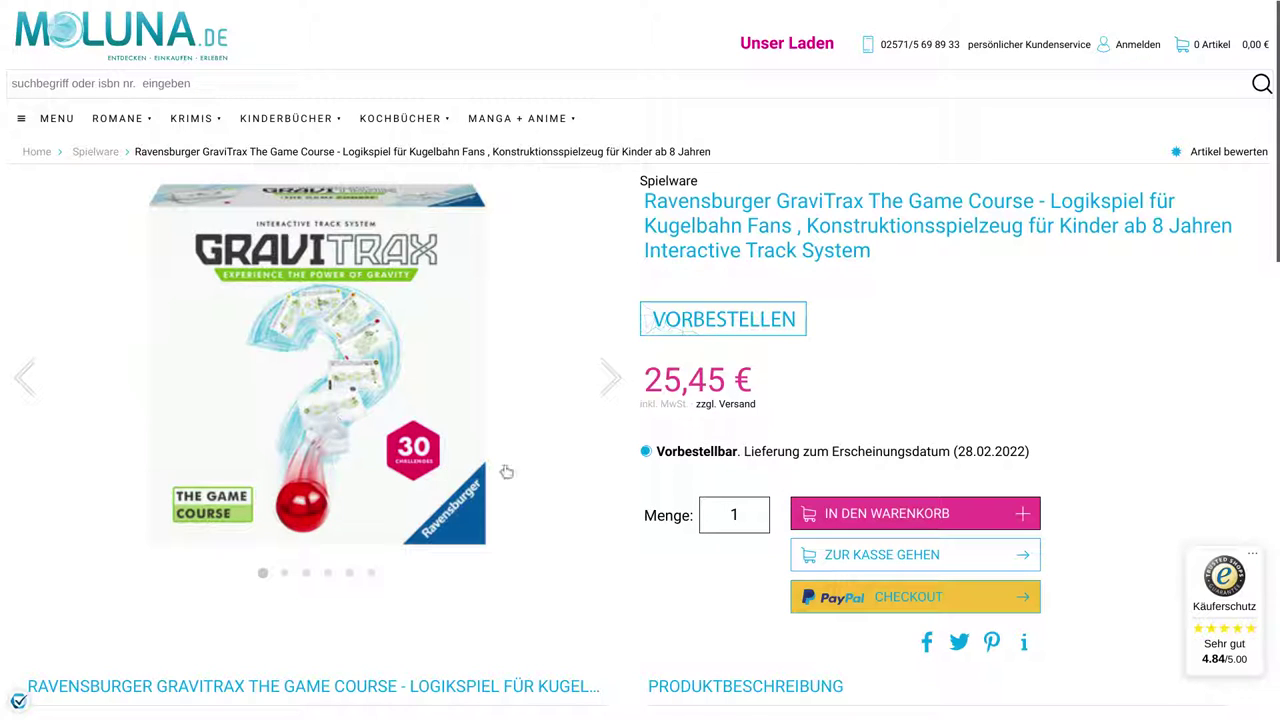
# Step: Review the shop's product pages for GraviTrax The Game Course, Flow and Impact
pyautogui.hotkey('ctrl', 'Tab')
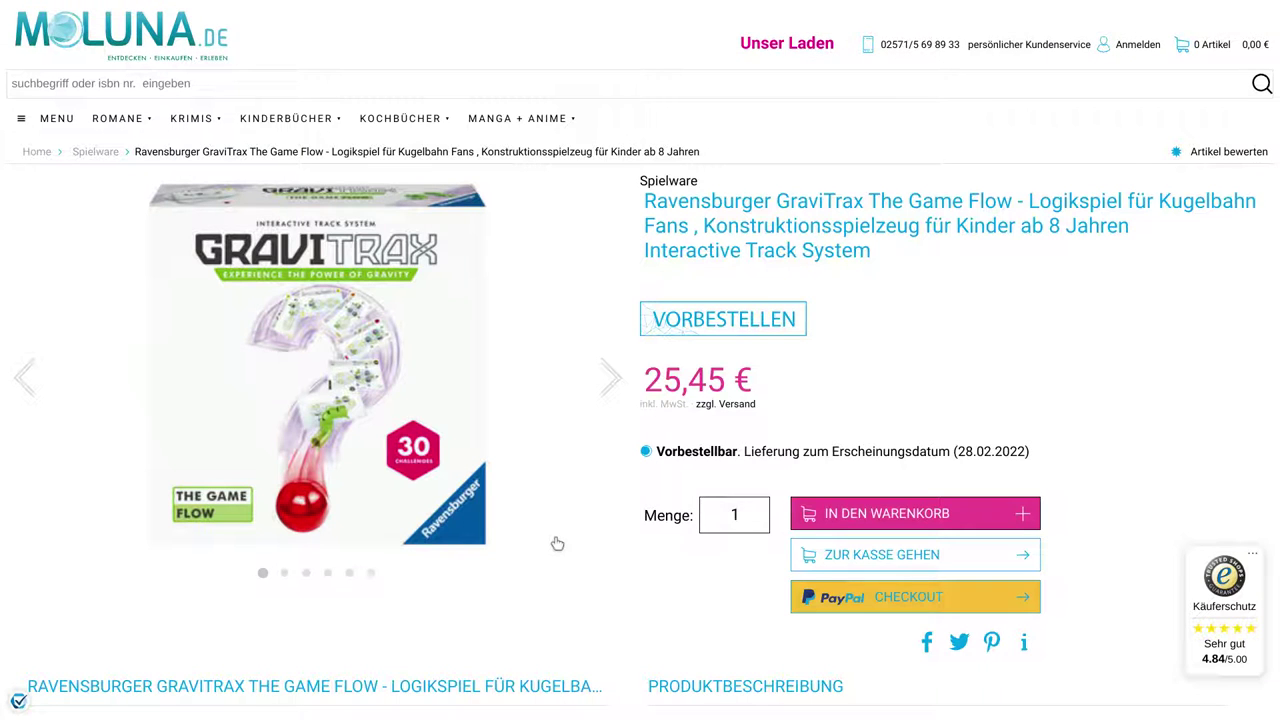
pyautogui.hotkey('ctrl', 'Tab')
pyautogui.hotkey('ctrl', 'Tab')
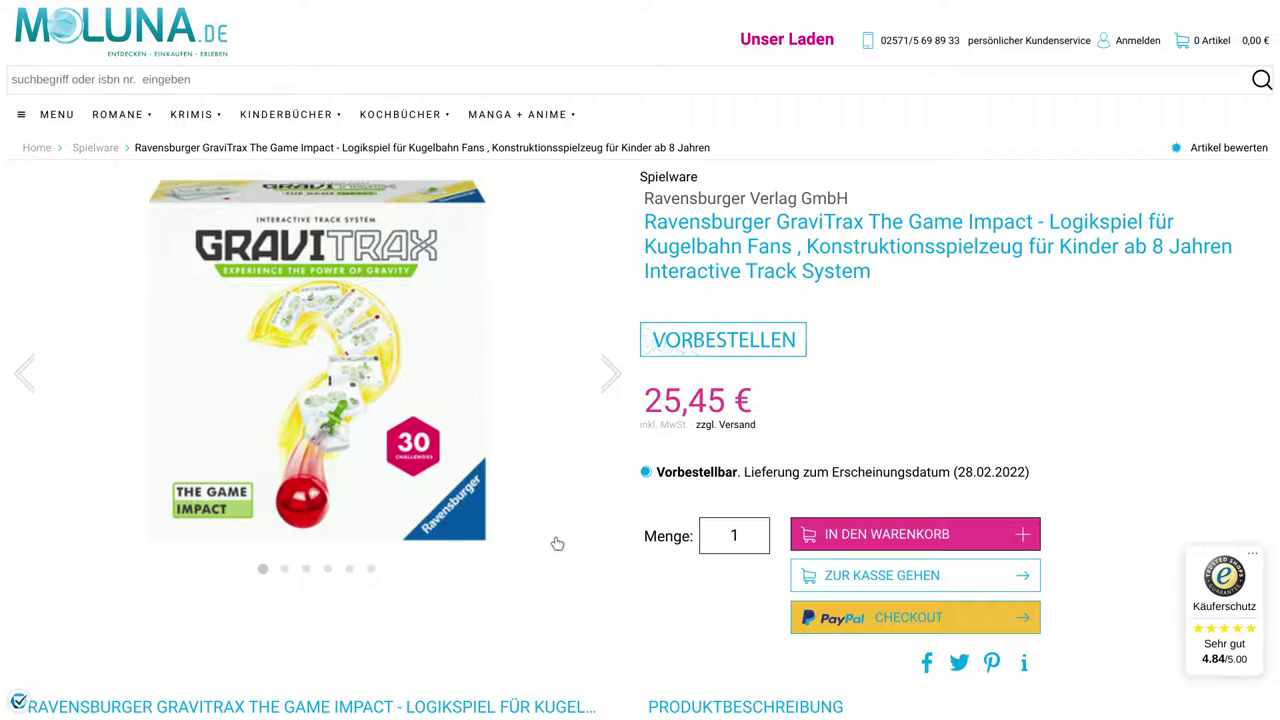
pyautogui.hotkey('ctrl', 'Tab')
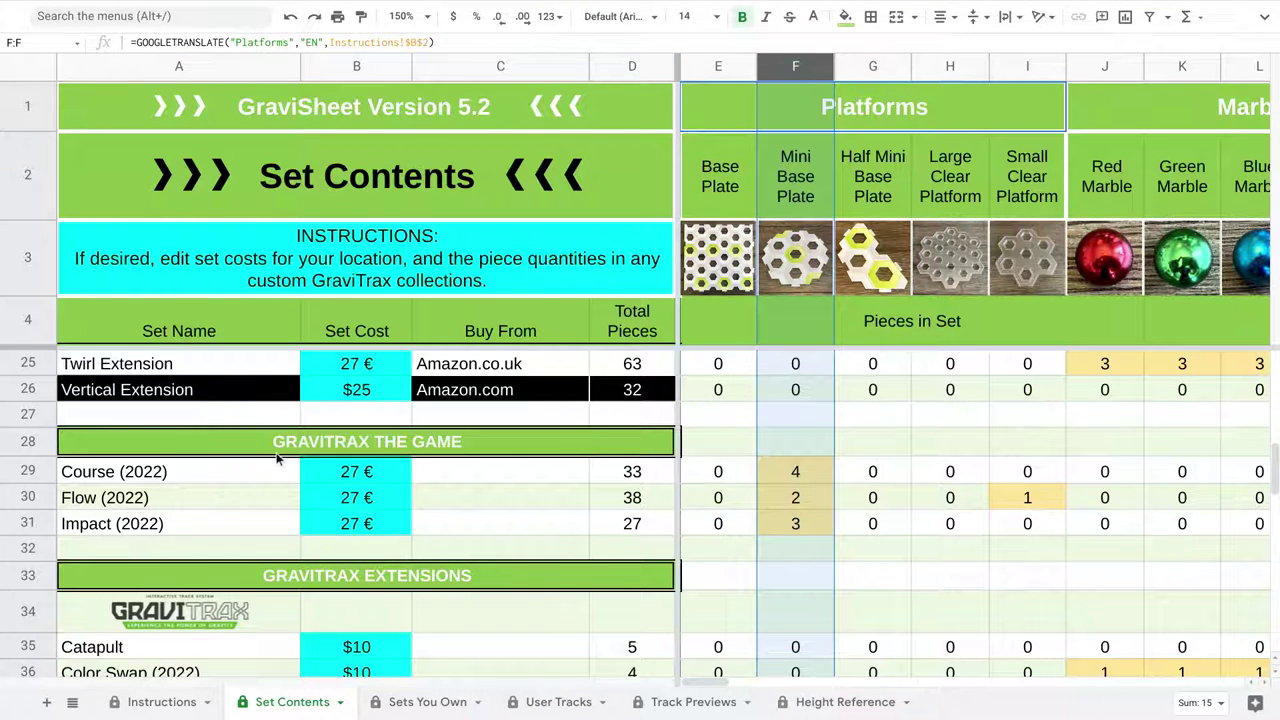
# Step: Highlight the GRAVITRAX THE GAME heading row and the Course, Flow and Impact rows in the Set Contents sheet
pyautogui.click(18, 450)
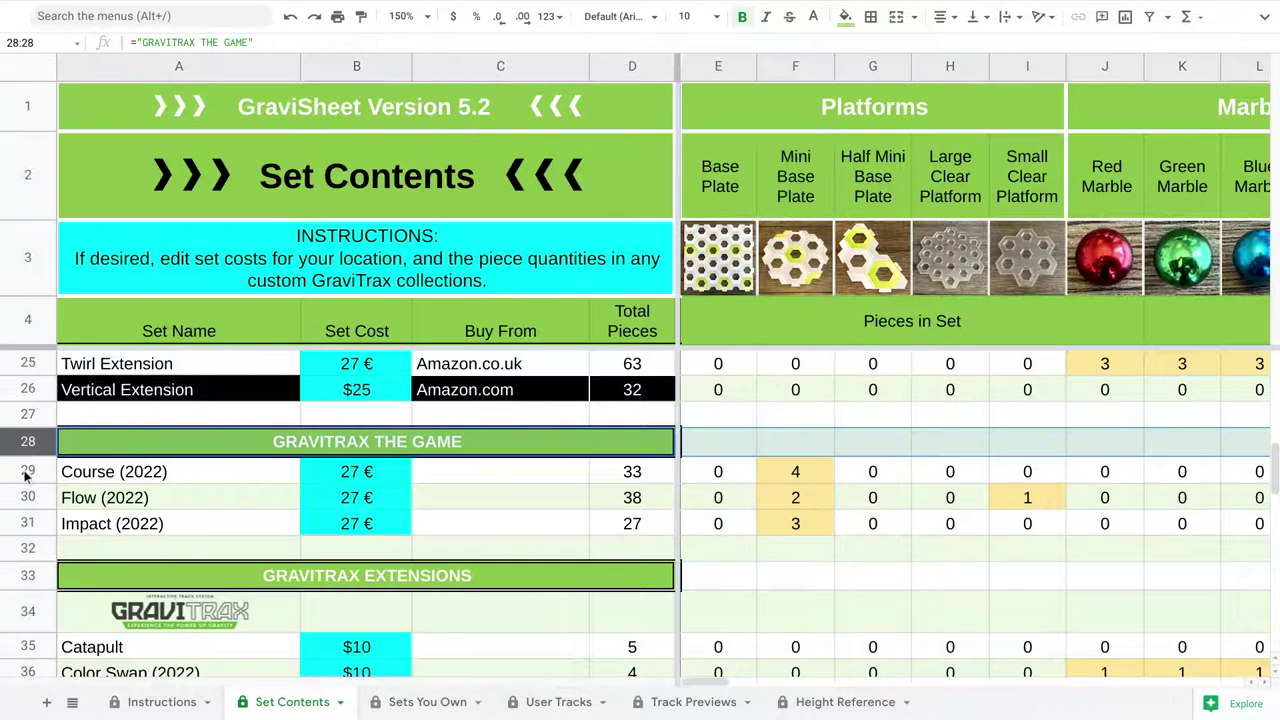
pyautogui.moveTo(22, 470); pyautogui.dragTo(26, 524)
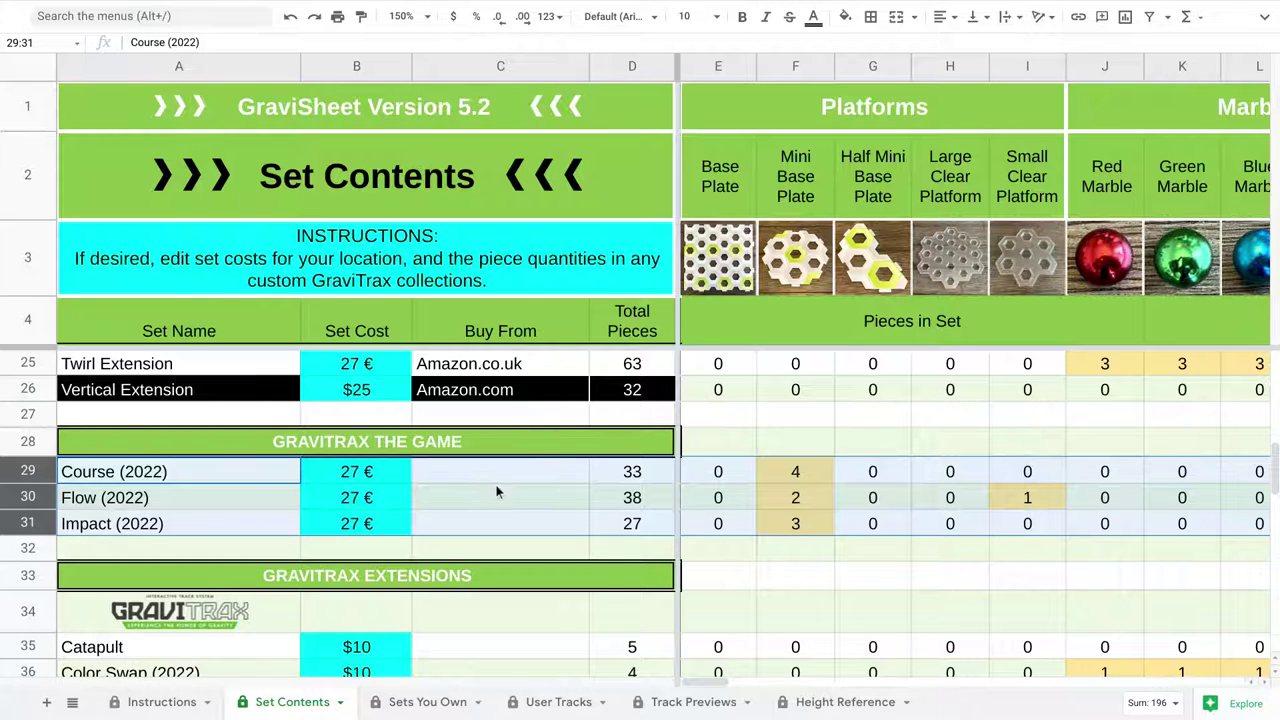
pyautogui.click(812, 441)
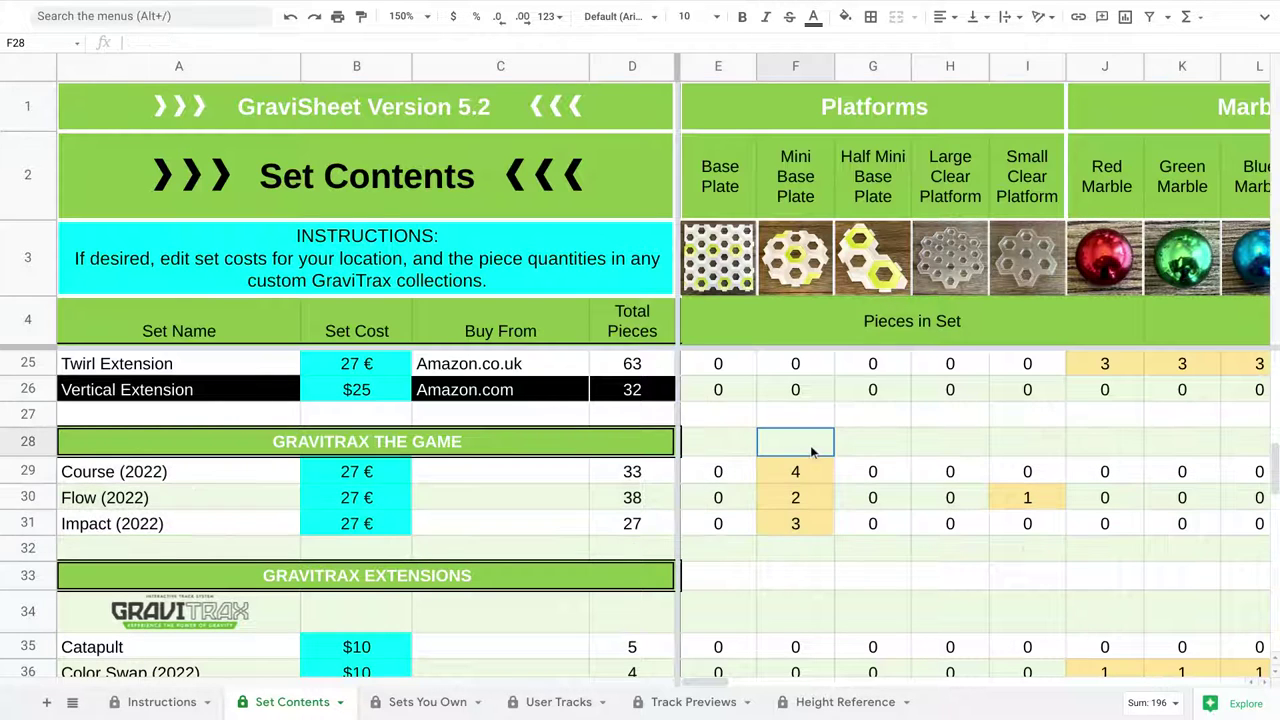
# Step: Examine the Mini Base Plate, Small Clear Platform and Silver Marble columns for the three The Game sets
pyautogui.click(812, 66)
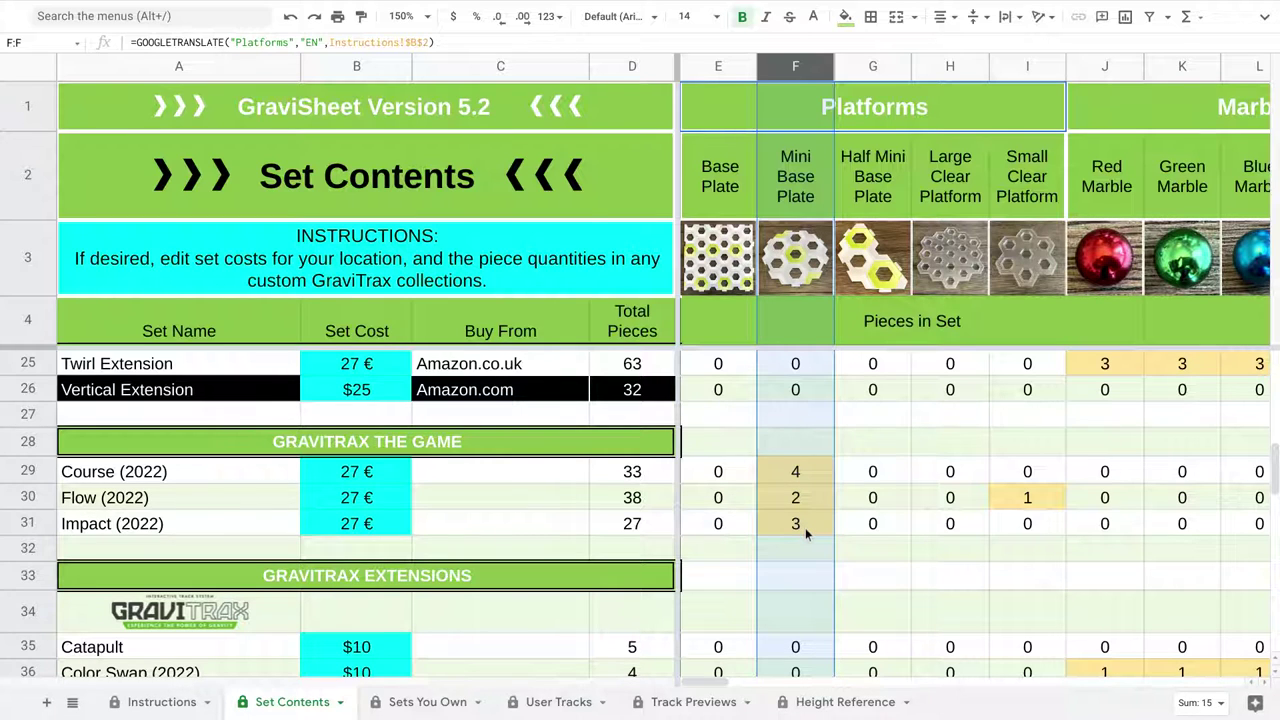
pyautogui.click(1027, 64)
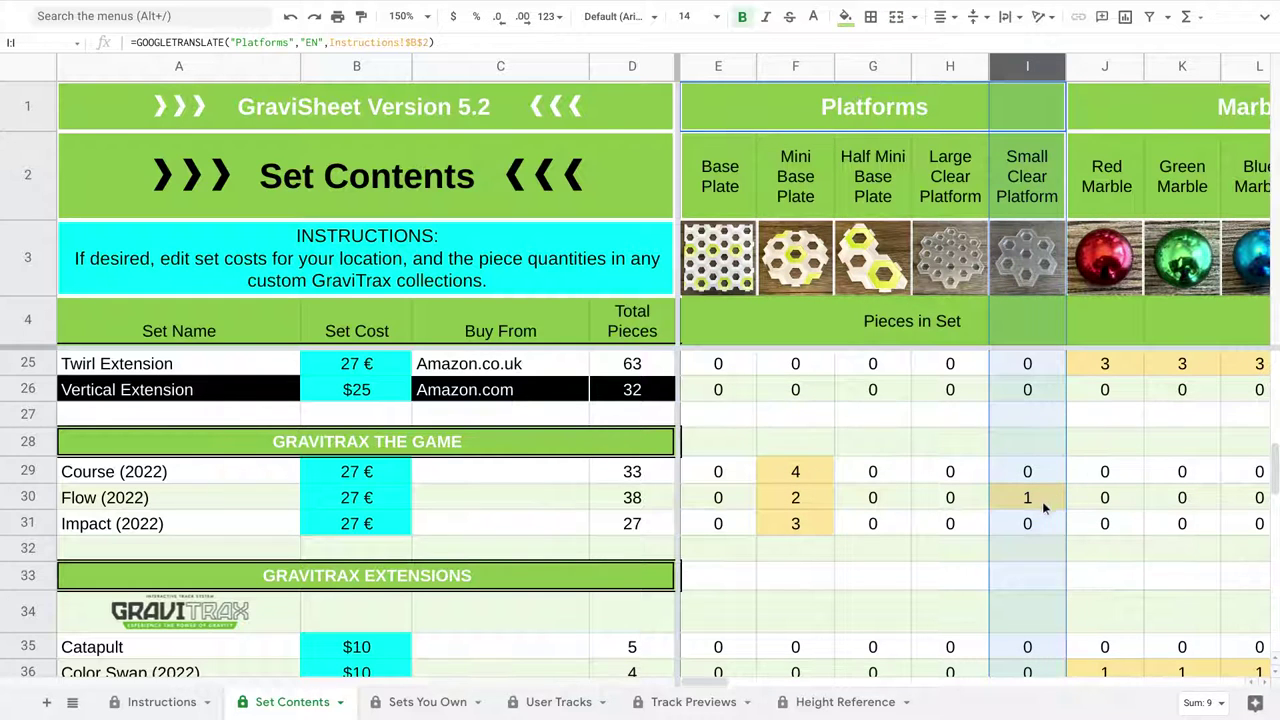
pyautogui.hscroll(5, 1043, 508)
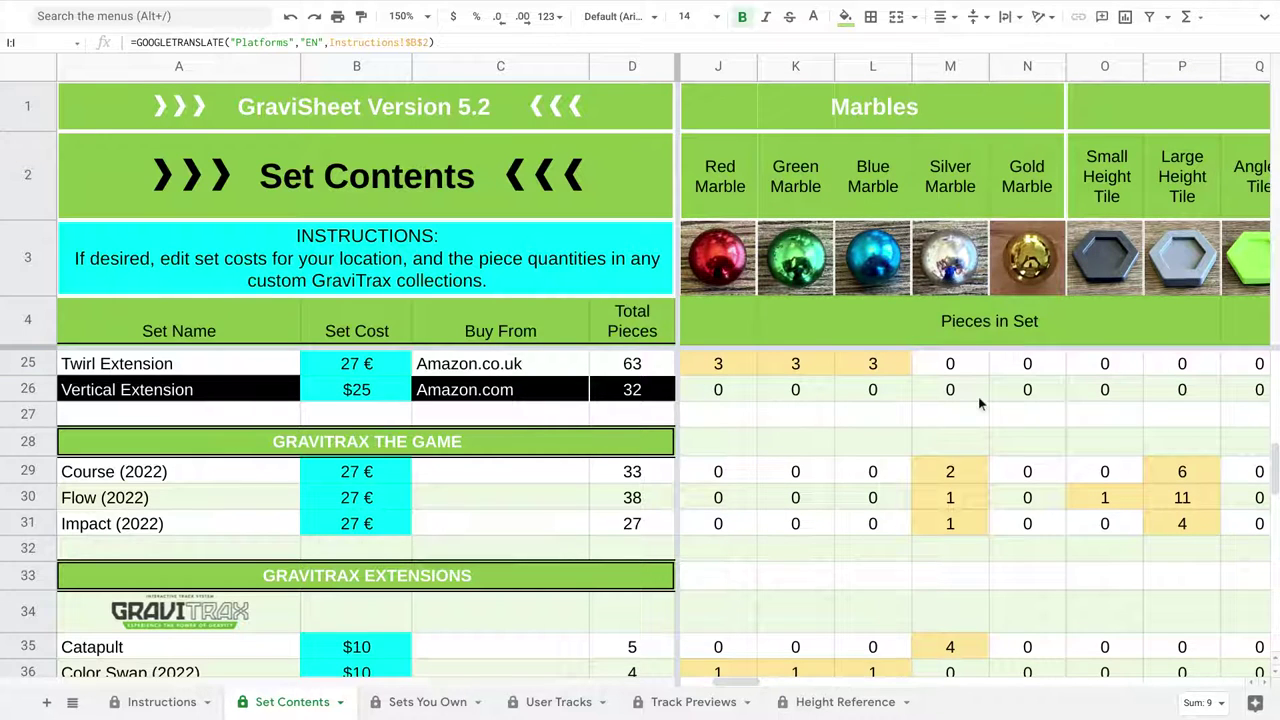
pyautogui.click(951, 66)
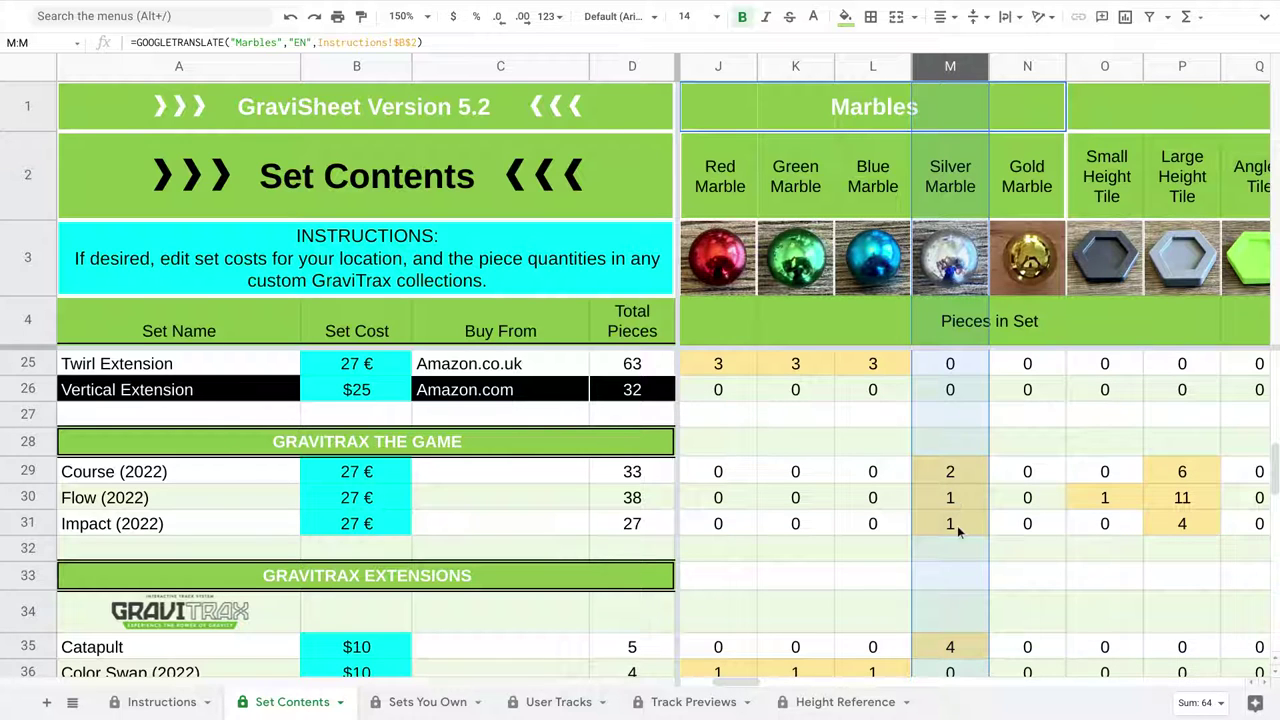
# Step: Examine the Small and Large Height Tile columns, checking the large tile quantity for Course, Flow and Impact
pyautogui.hscroll(2, 957, 525)
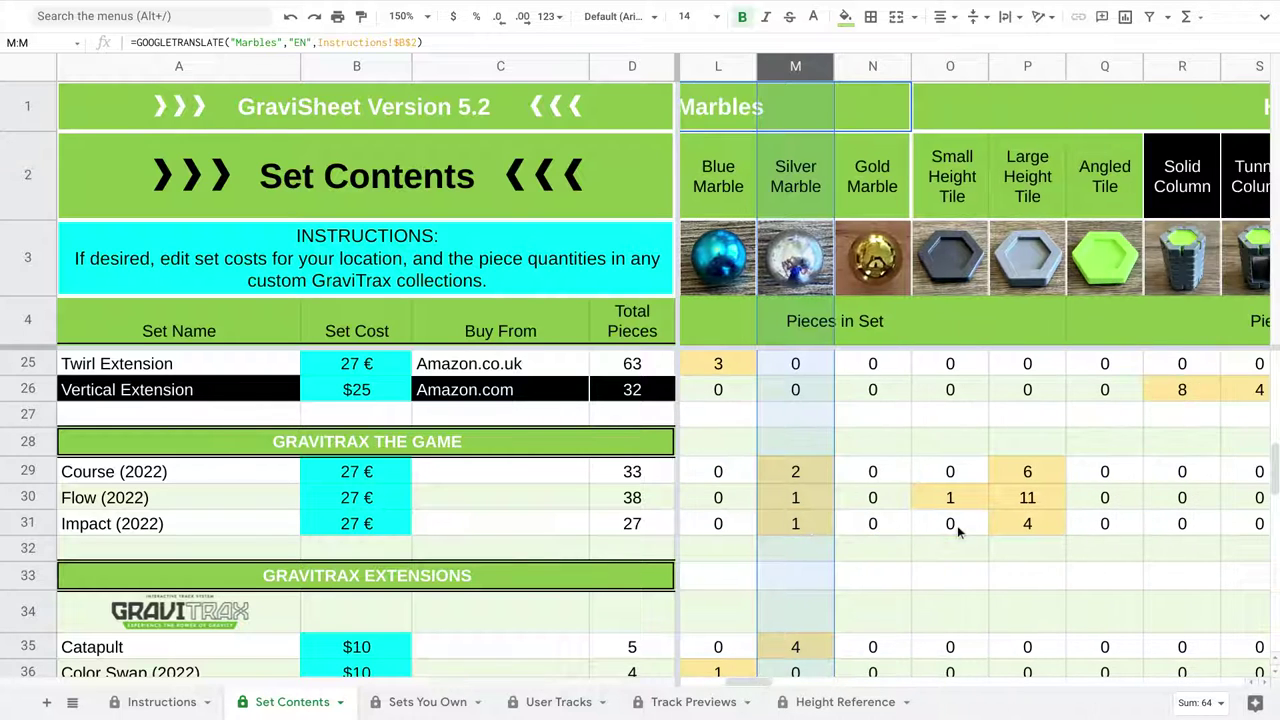
pyautogui.click(953, 68)
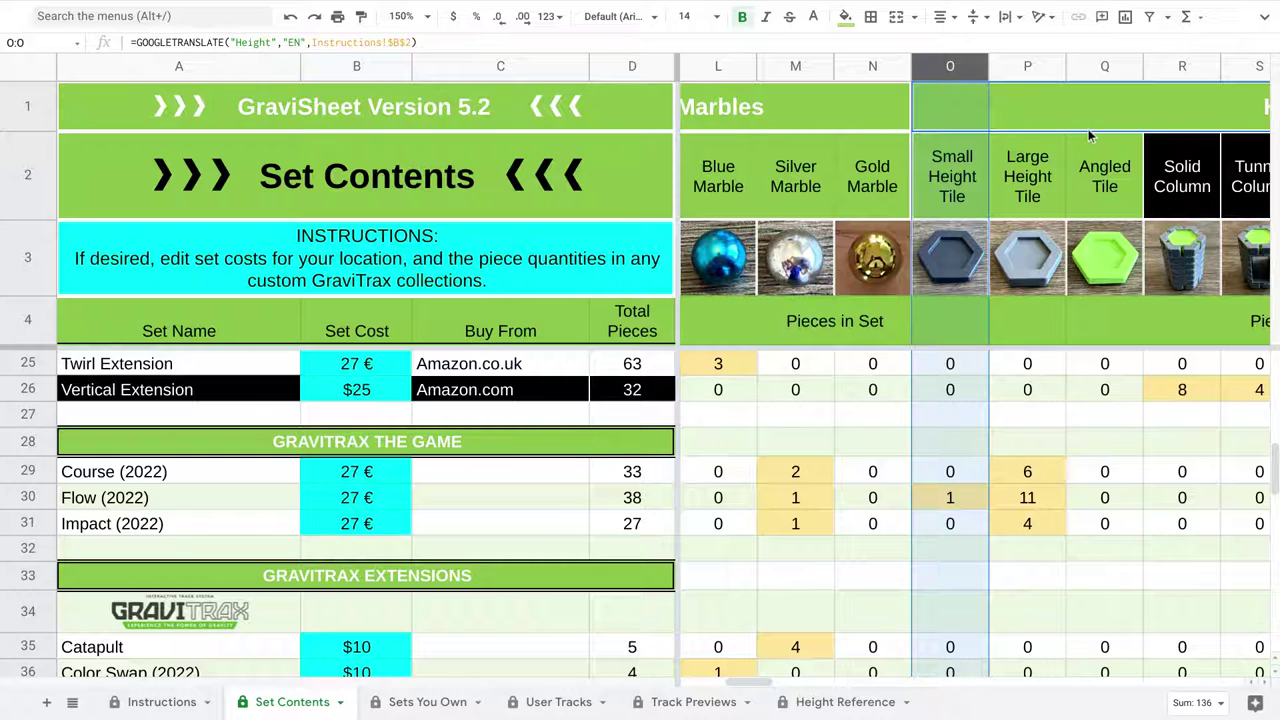
pyautogui.click(1022, 67)
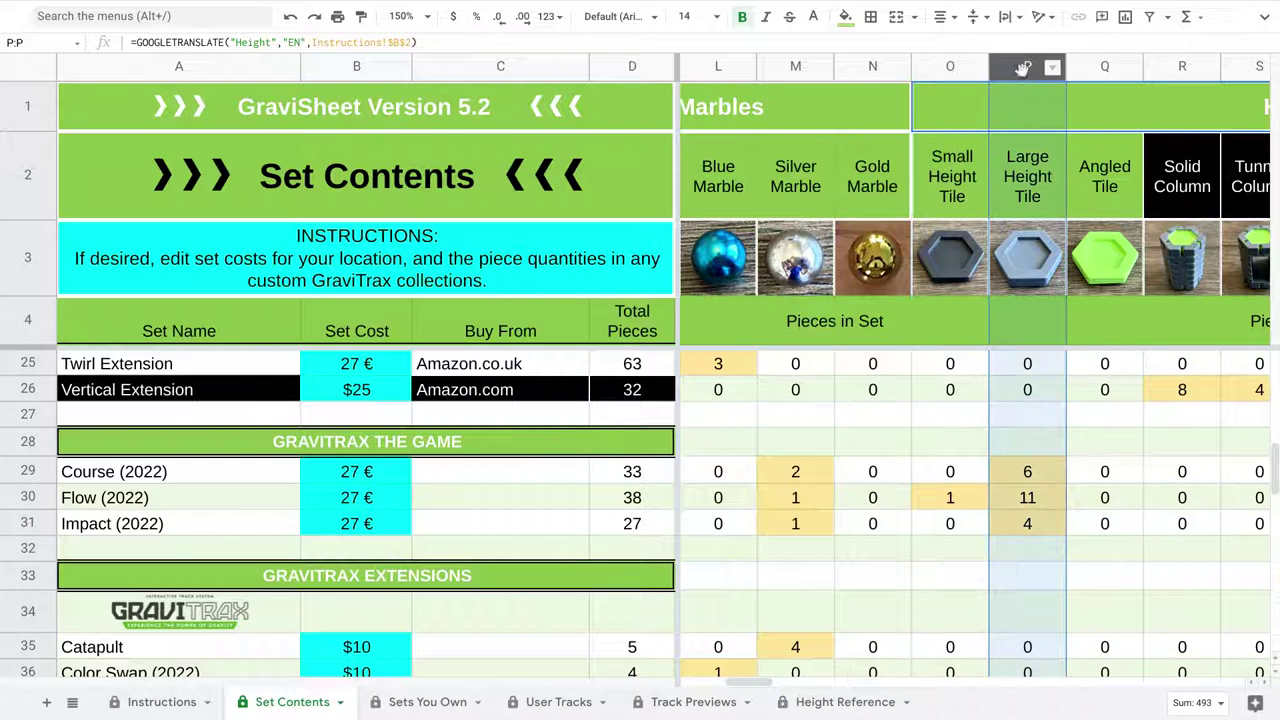
pyautogui.click(1025, 470)
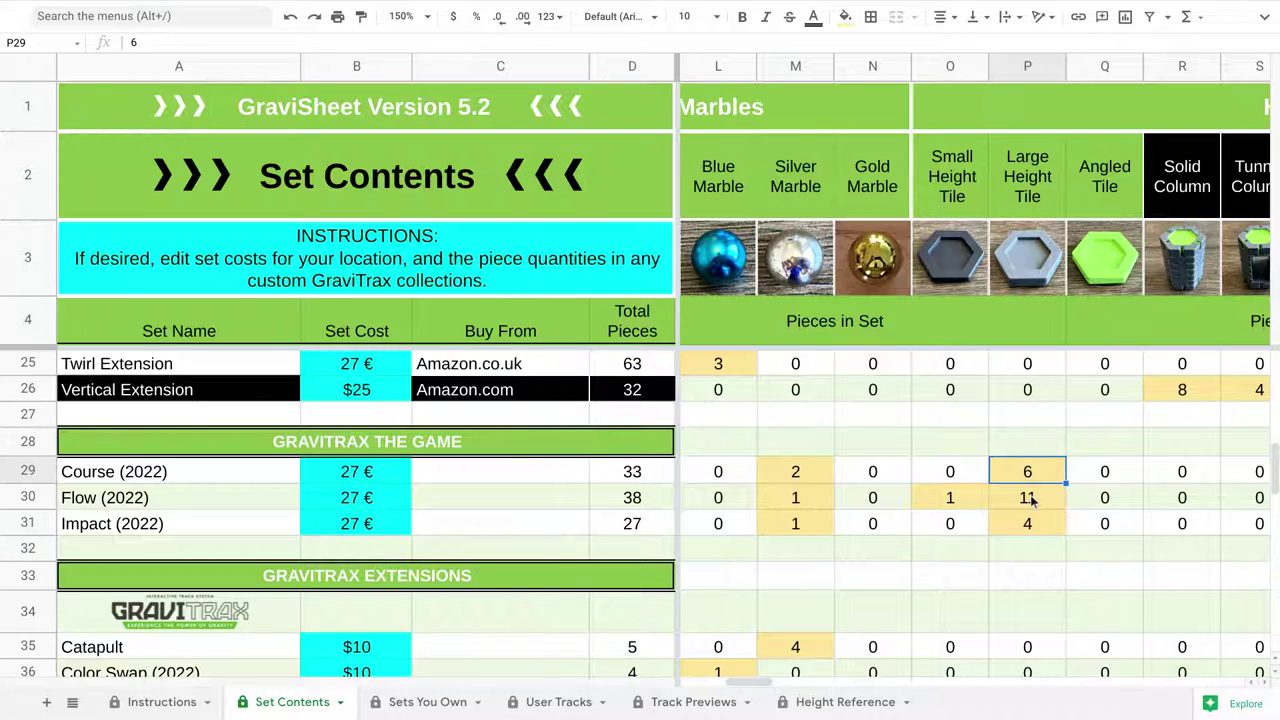
pyautogui.click(1030, 498)
pyautogui.click(1049, 533)
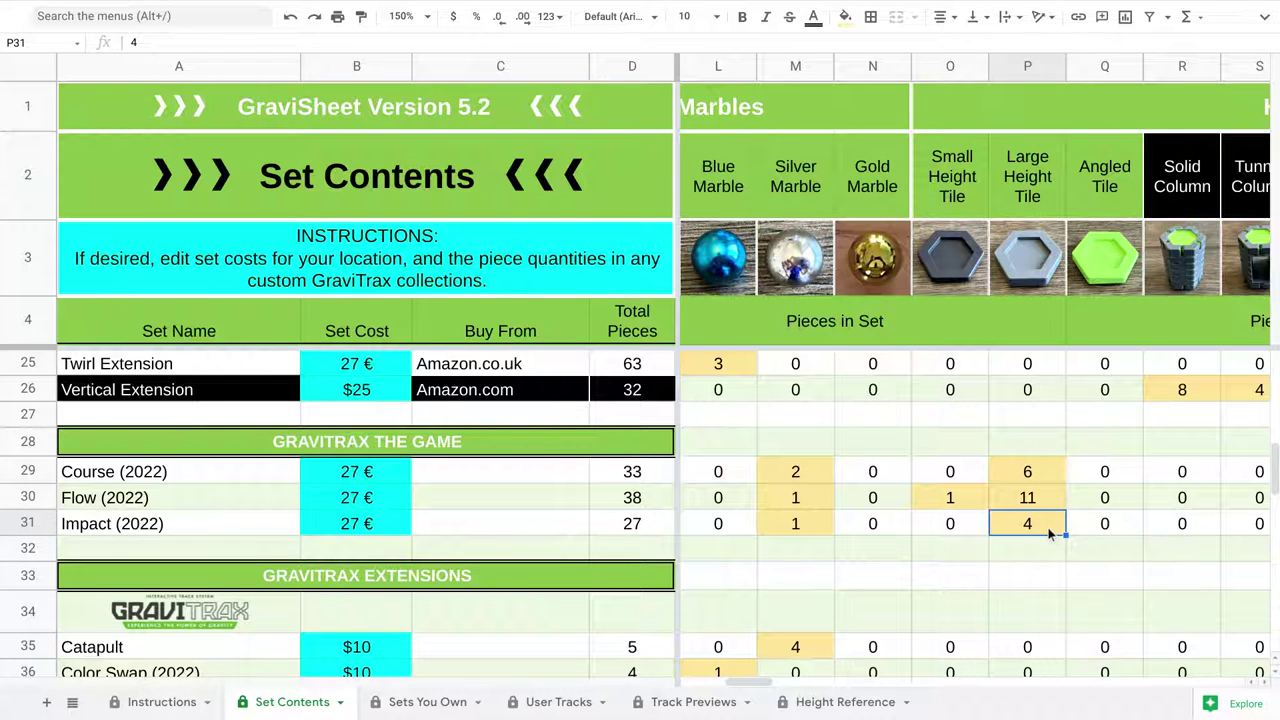
# Step: Examine the Short, Medium and Long Track columns, including the Flow set's Long Track quantity
pyautogui.hscroll(10, 1049, 533)
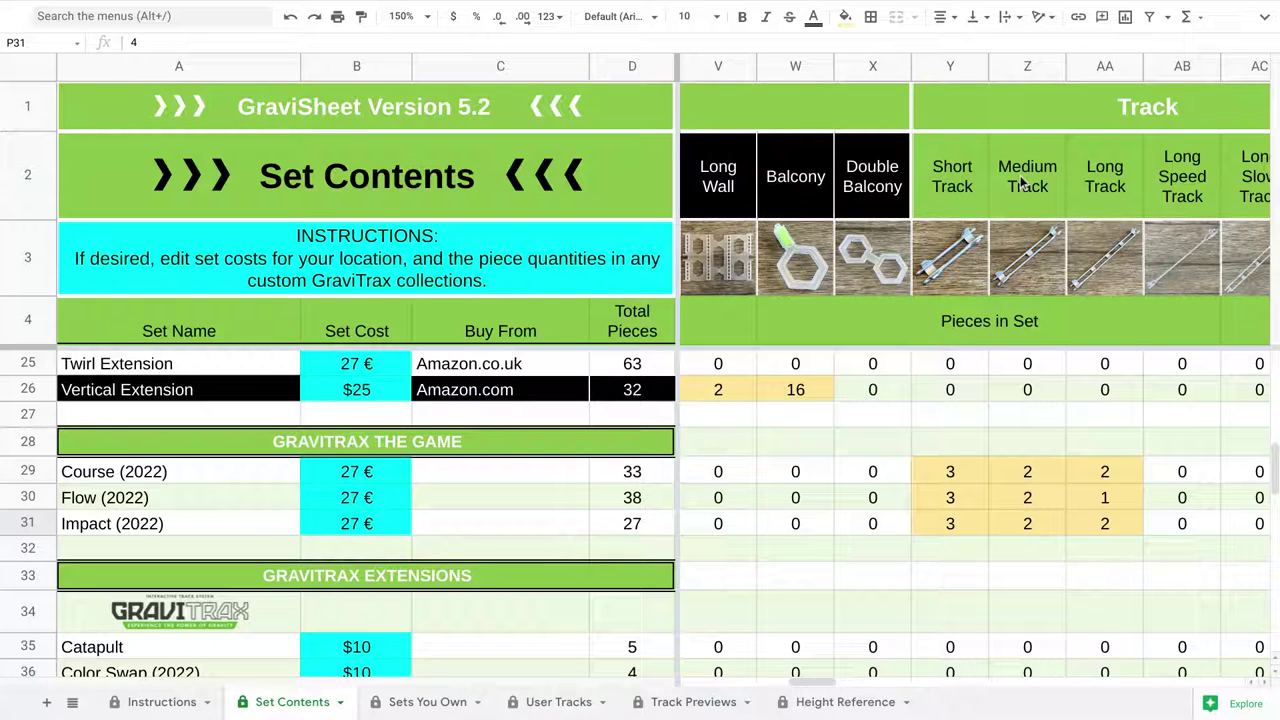
pyautogui.click(953, 66)
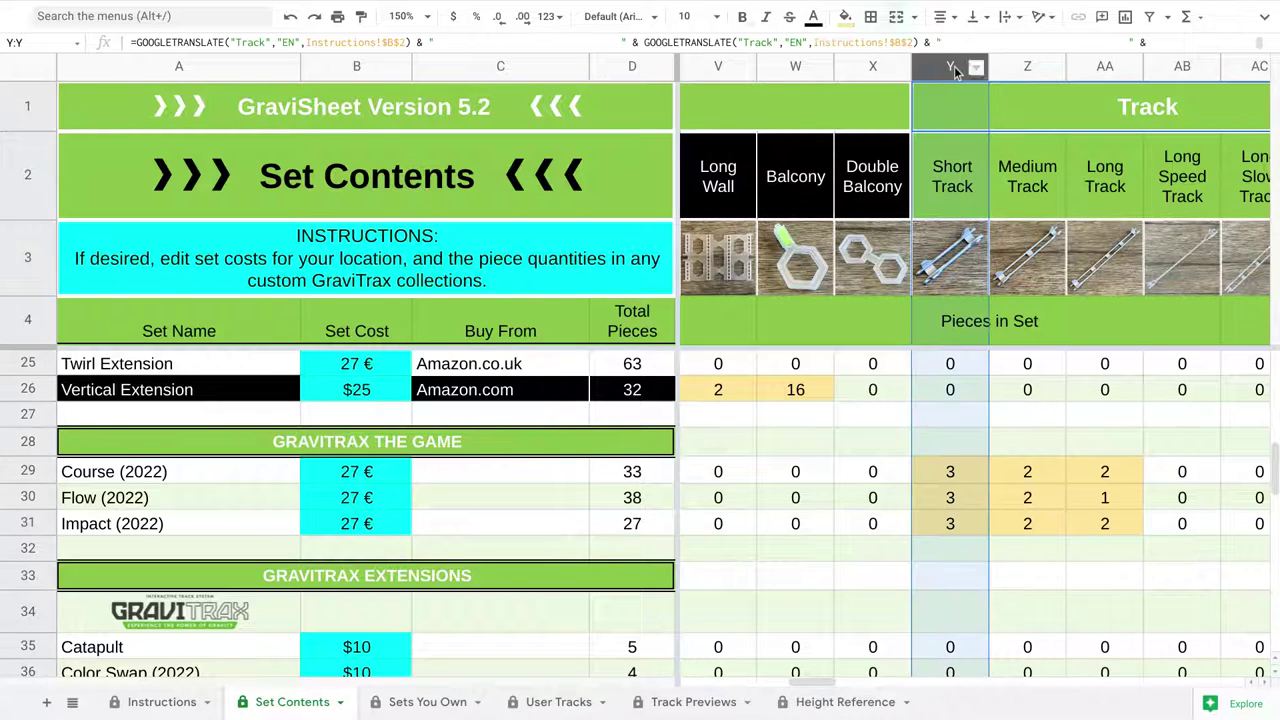
pyautogui.click(1033, 68)
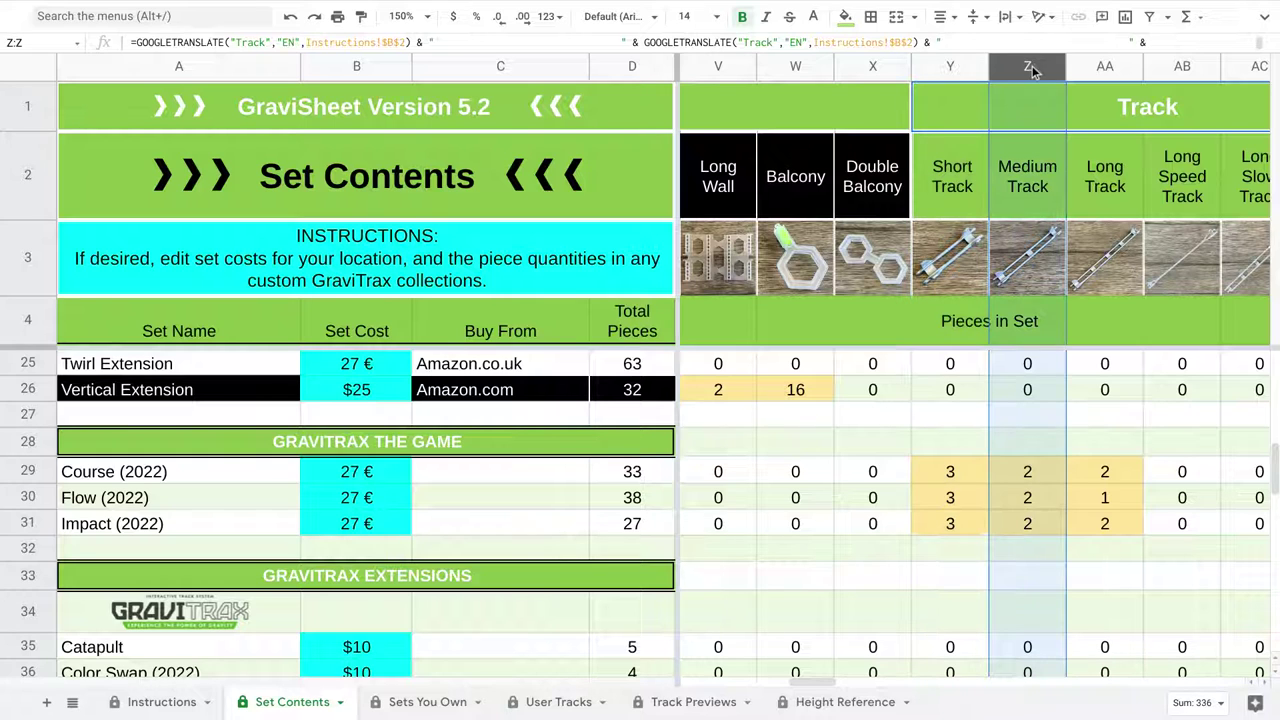
pyautogui.click(1094, 70)
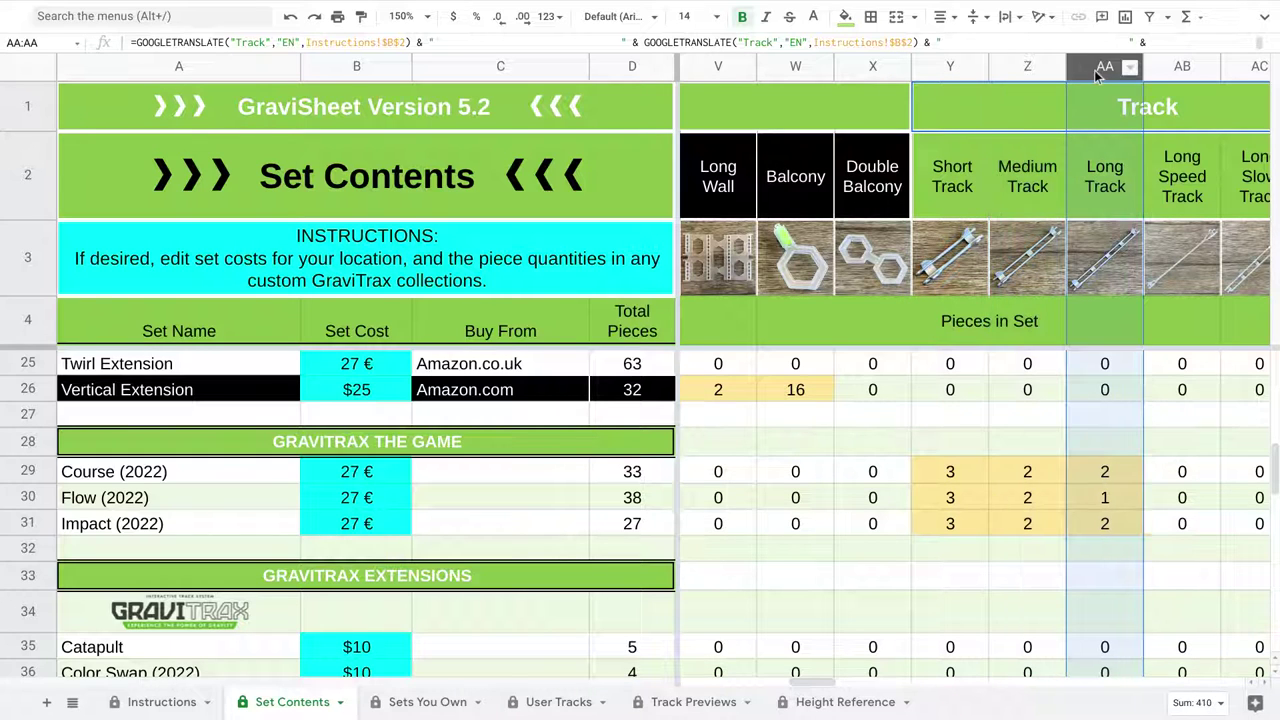
pyautogui.click(1114, 503)
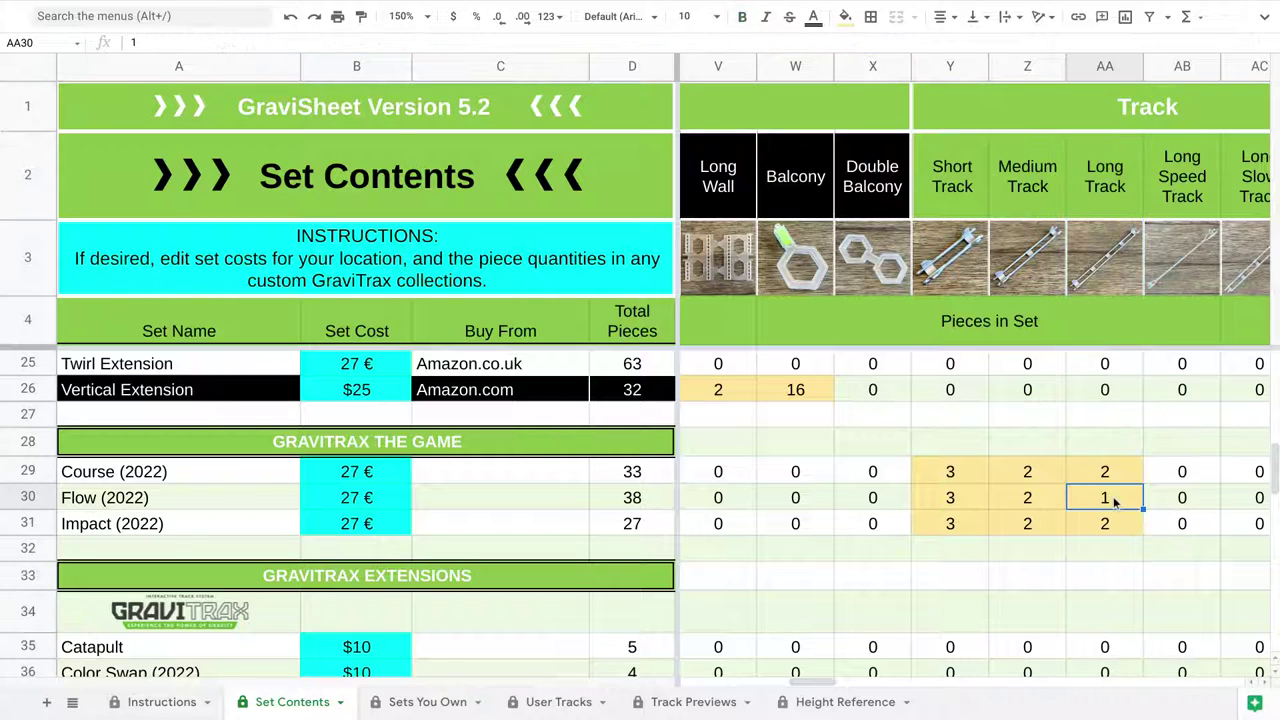
# Step: Examine the Launch Pad and 60° 120° Curves Tile columns for the three The Game sets
pyautogui.hscroll(3, 1114, 505)
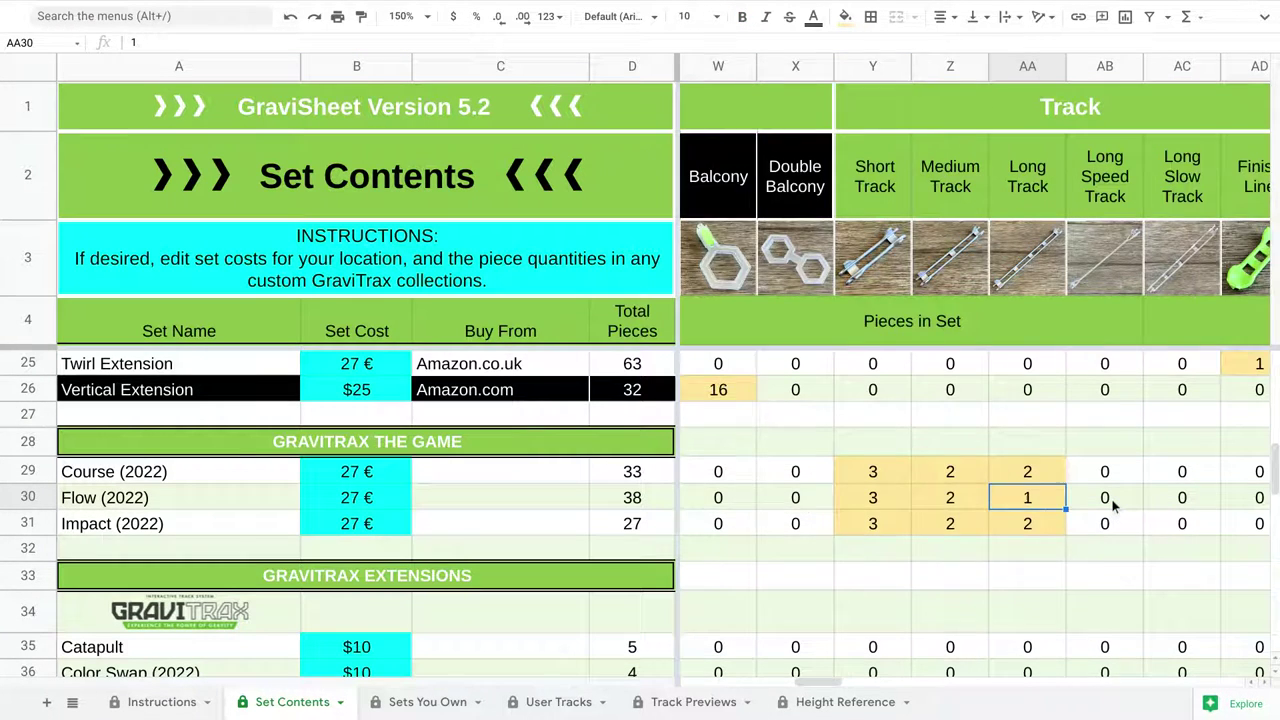
pyautogui.hscroll(9, 958, 484)
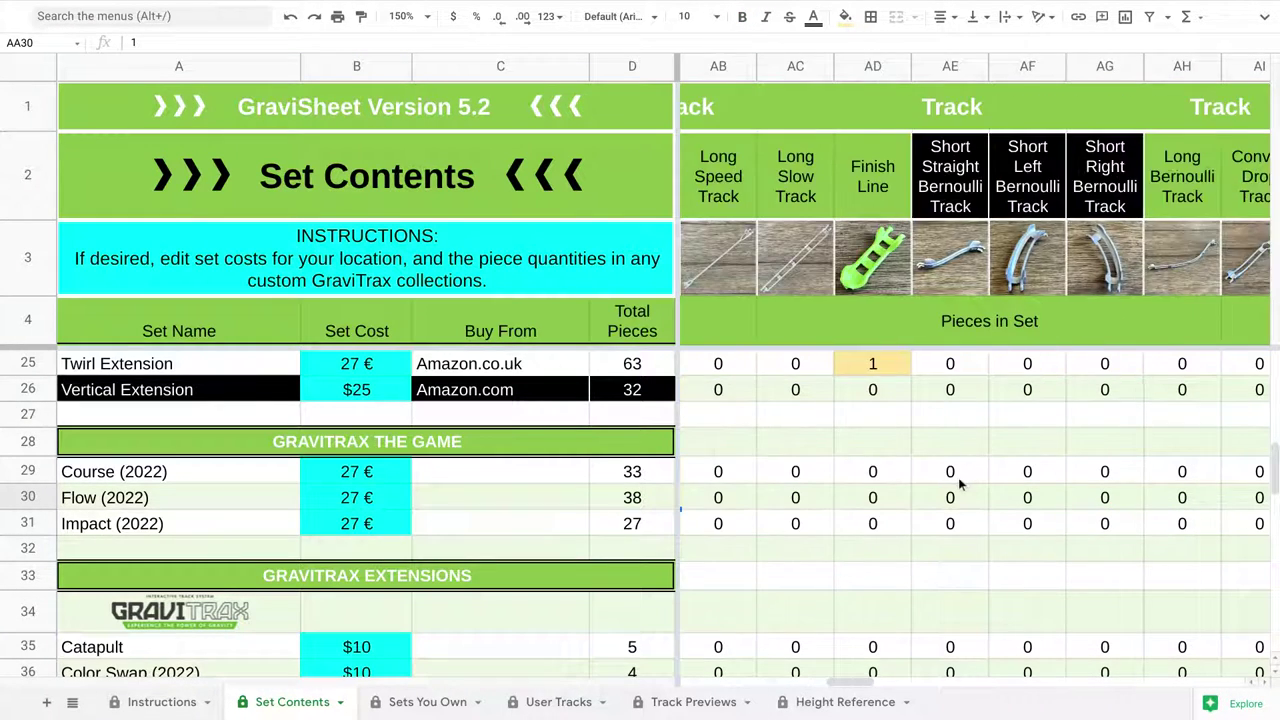
pyautogui.hscroll(1, 958, 480)
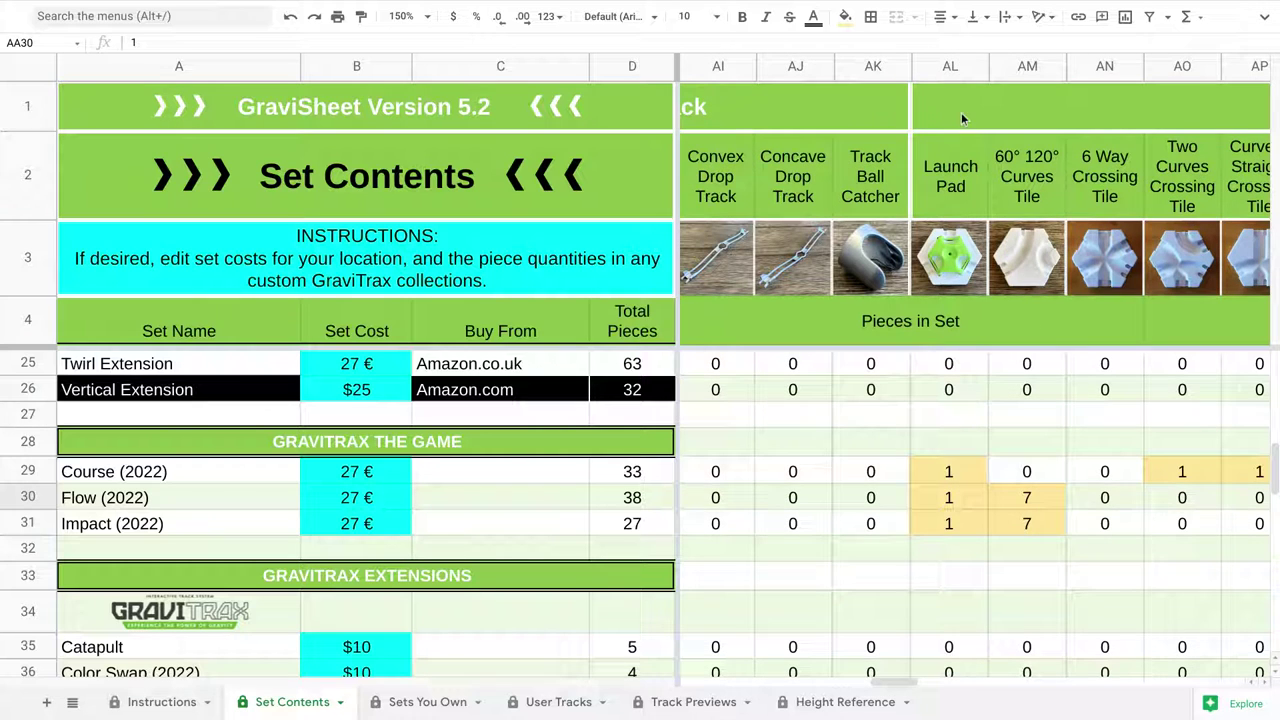
pyautogui.click(950, 66)
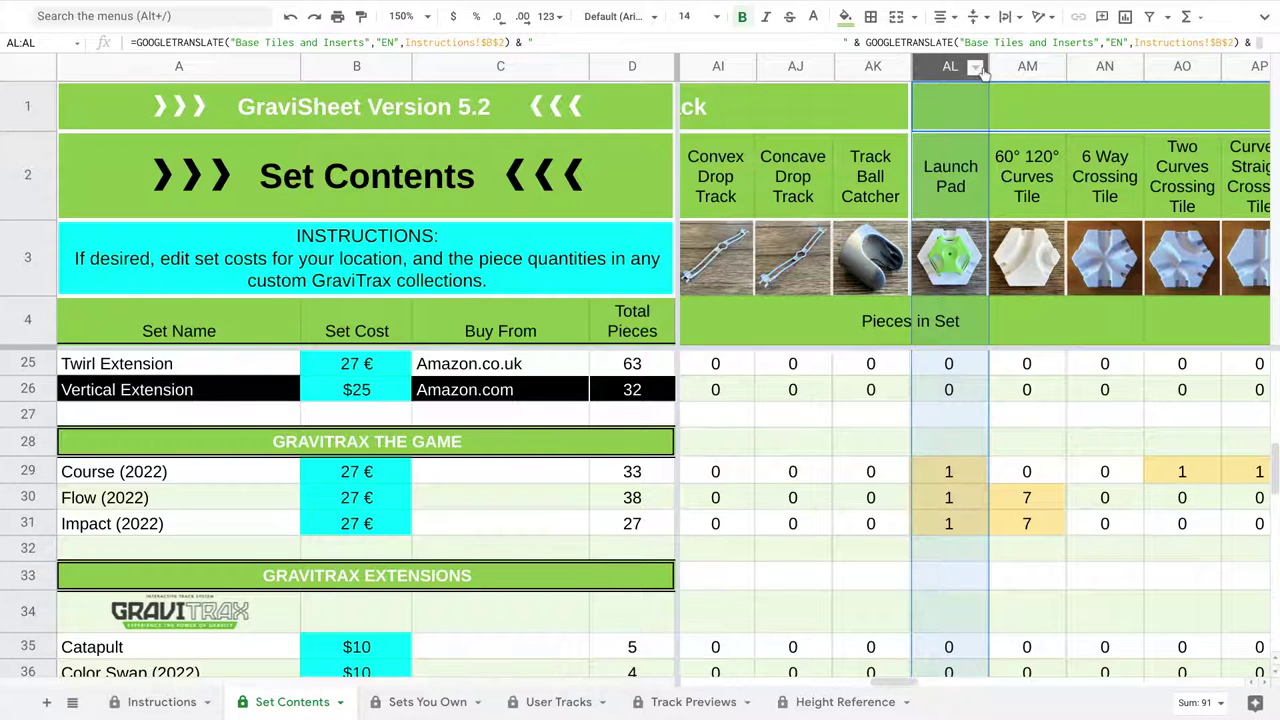
pyautogui.click(1022, 70)
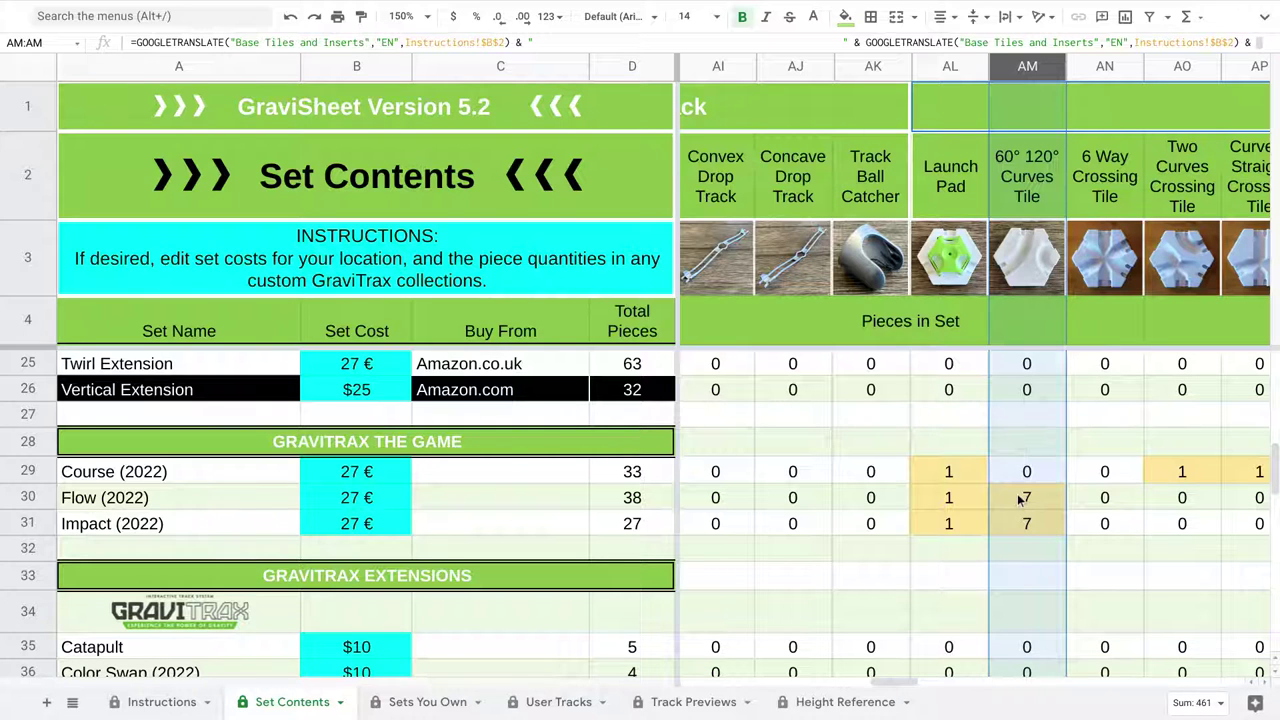
# Step: Go through the Course (2022) row's base tile quantities from the Two Curves Crossing Tile to the merge tiles and back
pyautogui.hscroll(2, 1020, 500)
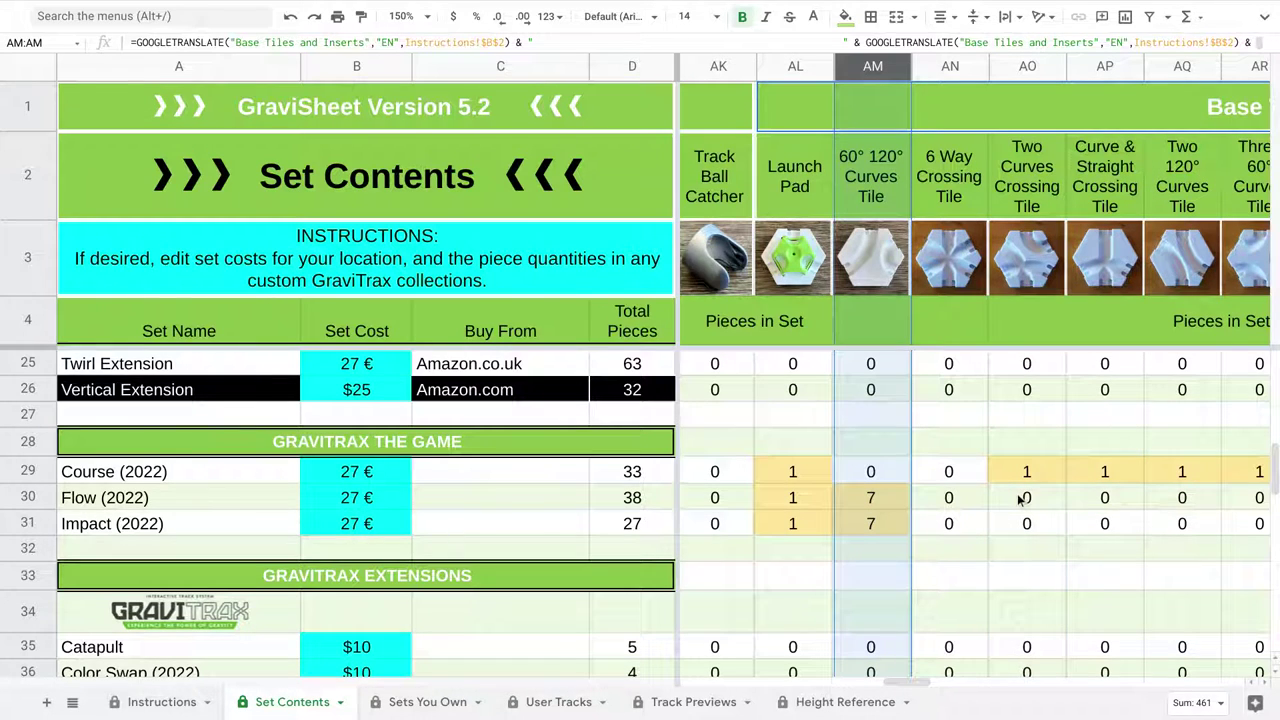
pyautogui.click(1022, 468)
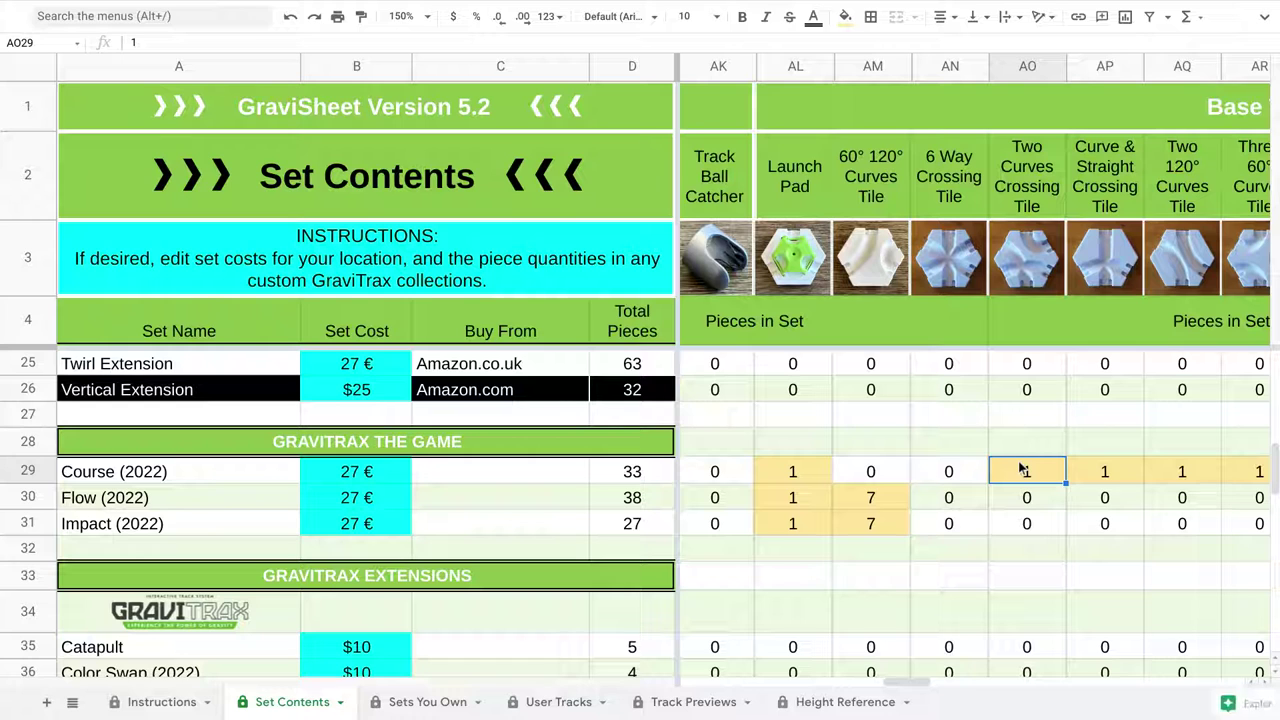
pyautogui.press('Right')
pyautogui.press('Right')
pyautogui.press('Right')
pyautogui.press('Right')
pyautogui.press('Right')
pyautogui.press('Right')
pyautogui.press('Right')
pyautogui.press('Right')
pyautogui.press('Right')
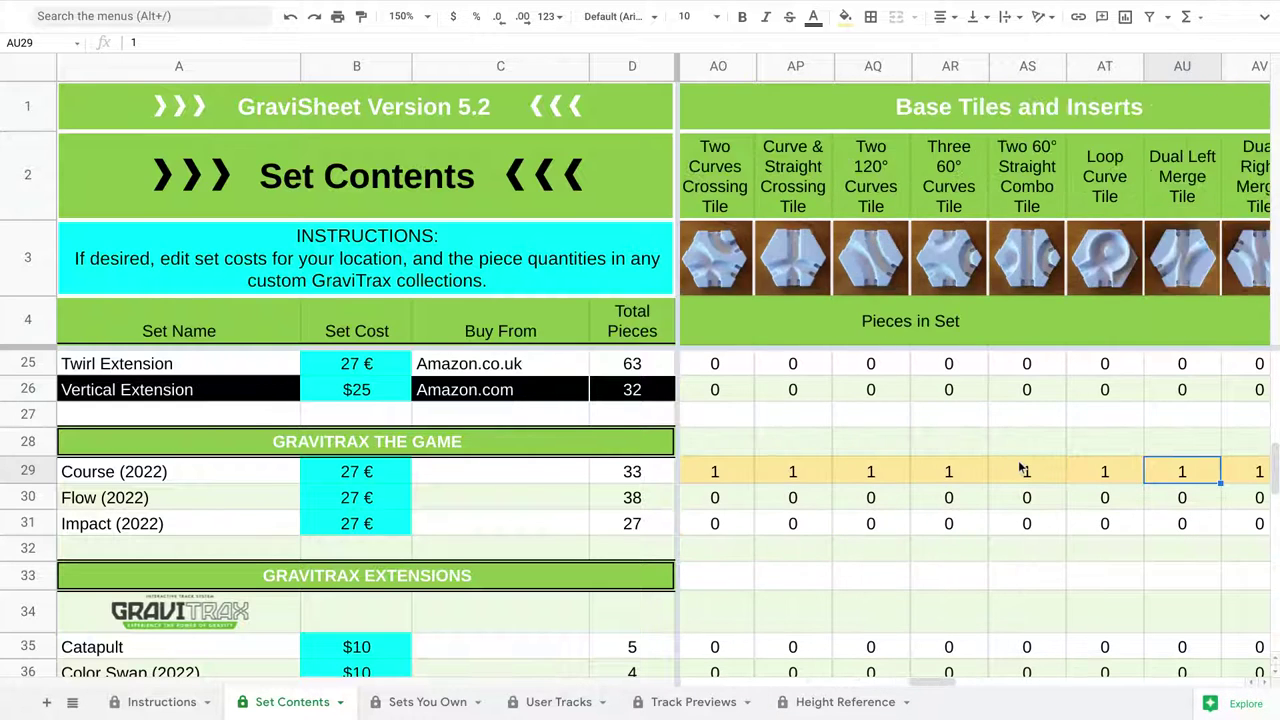
pyautogui.press('Right')
pyautogui.press('Left')
pyautogui.press('Left')
pyautogui.press('Left')
pyautogui.press('Left')
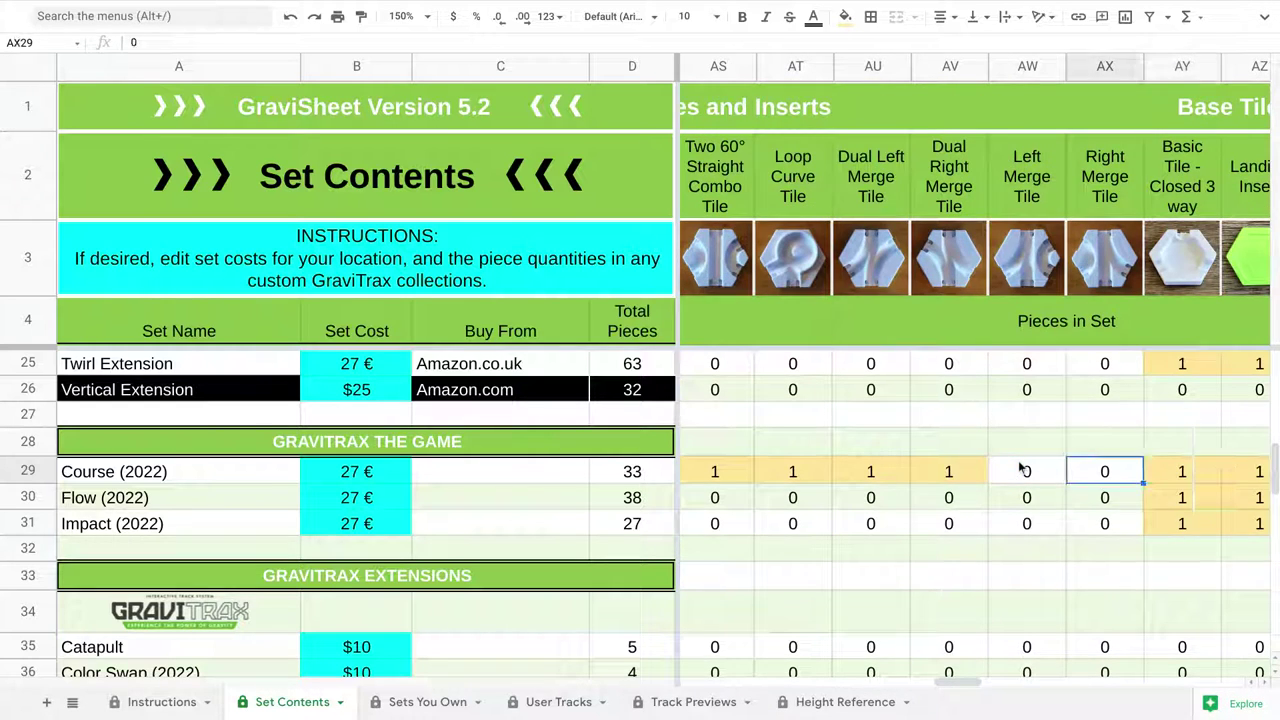
pyautogui.press('Left')
pyautogui.press('Left')
pyautogui.press('Left')
pyautogui.press('Left')
pyautogui.press('Left')
pyautogui.press('Left')
pyautogui.press('Left')
pyautogui.press('Left')
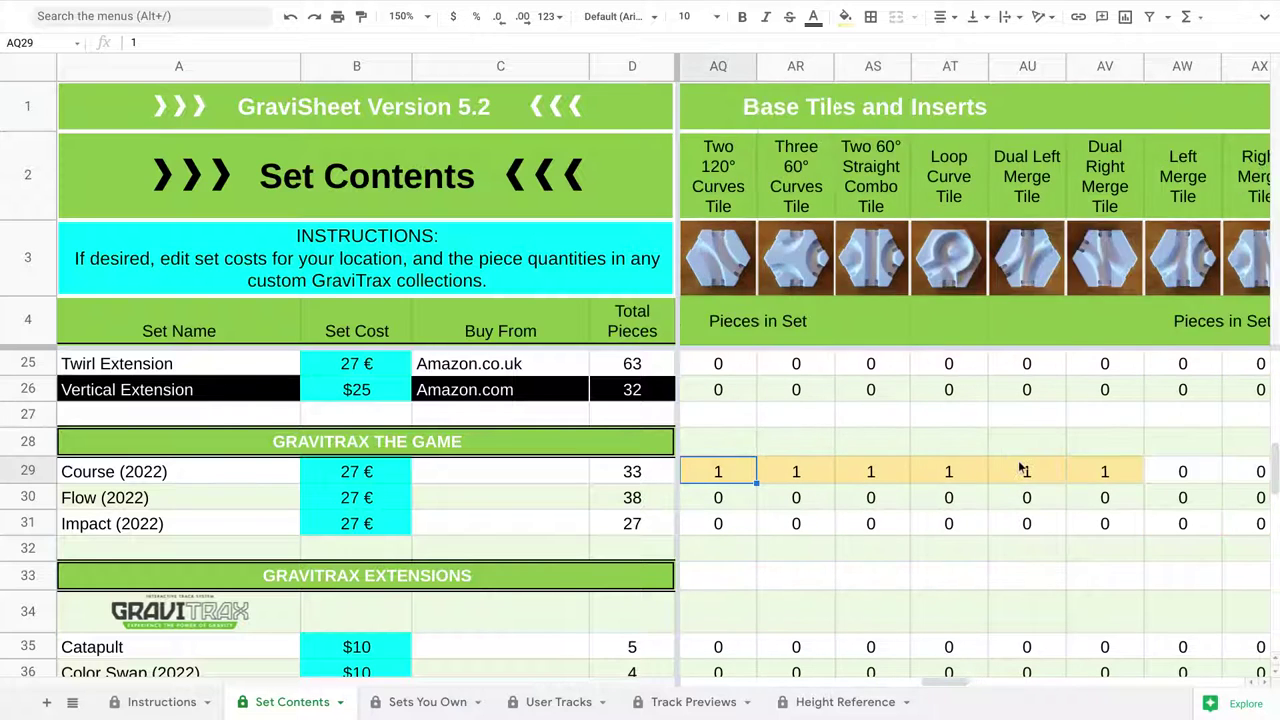
pyautogui.press('Right')
pyautogui.press('Right')
pyautogui.press('Right')
pyautogui.press('Right')
pyautogui.press('Right')
pyautogui.press('Right')
pyautogui.press('Right')
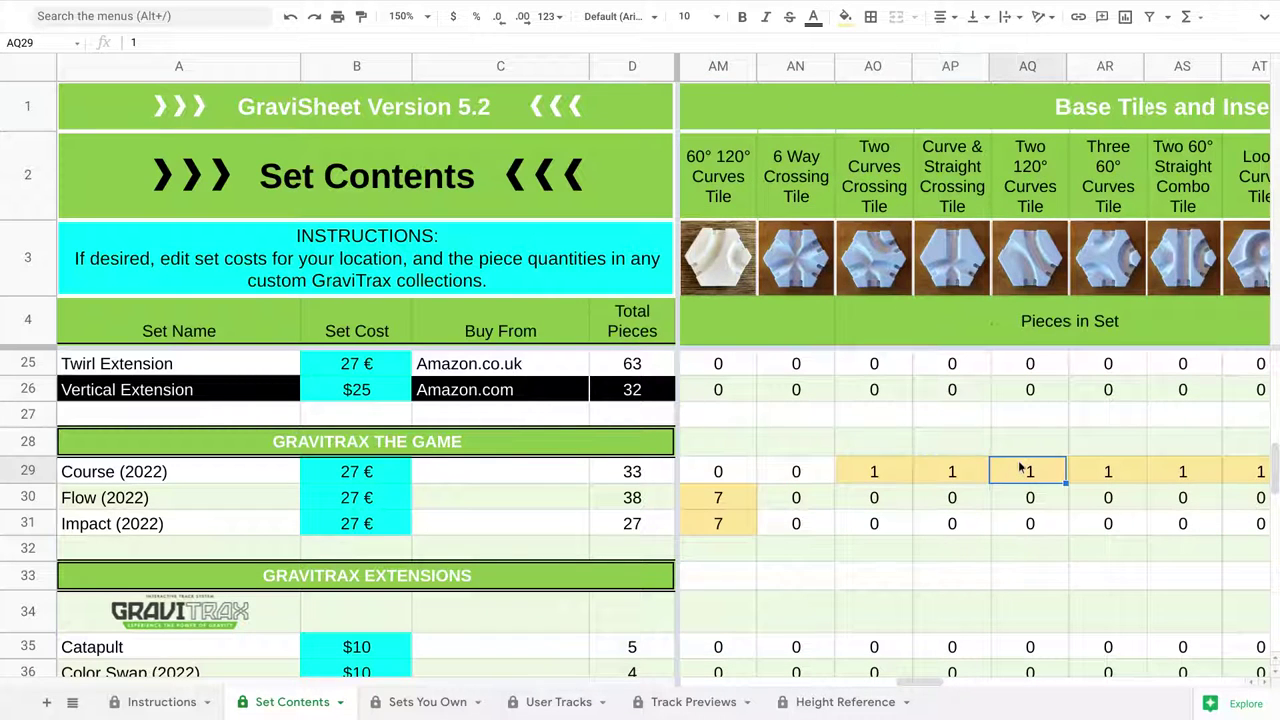
pyautogui.press('Right')
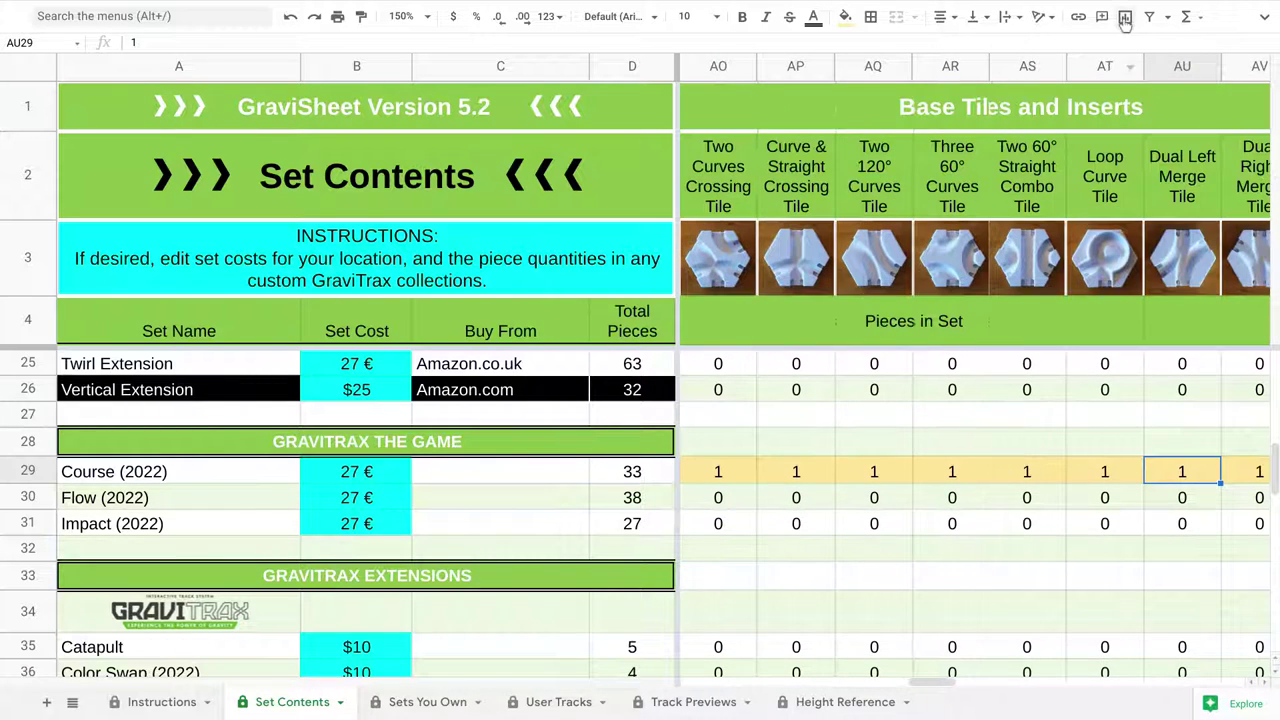
# Step: Highlight the Loop Curve Tile column, and check the Extension Parts and Track sections for the The Game sets
pyautogui.click(1105, 66)
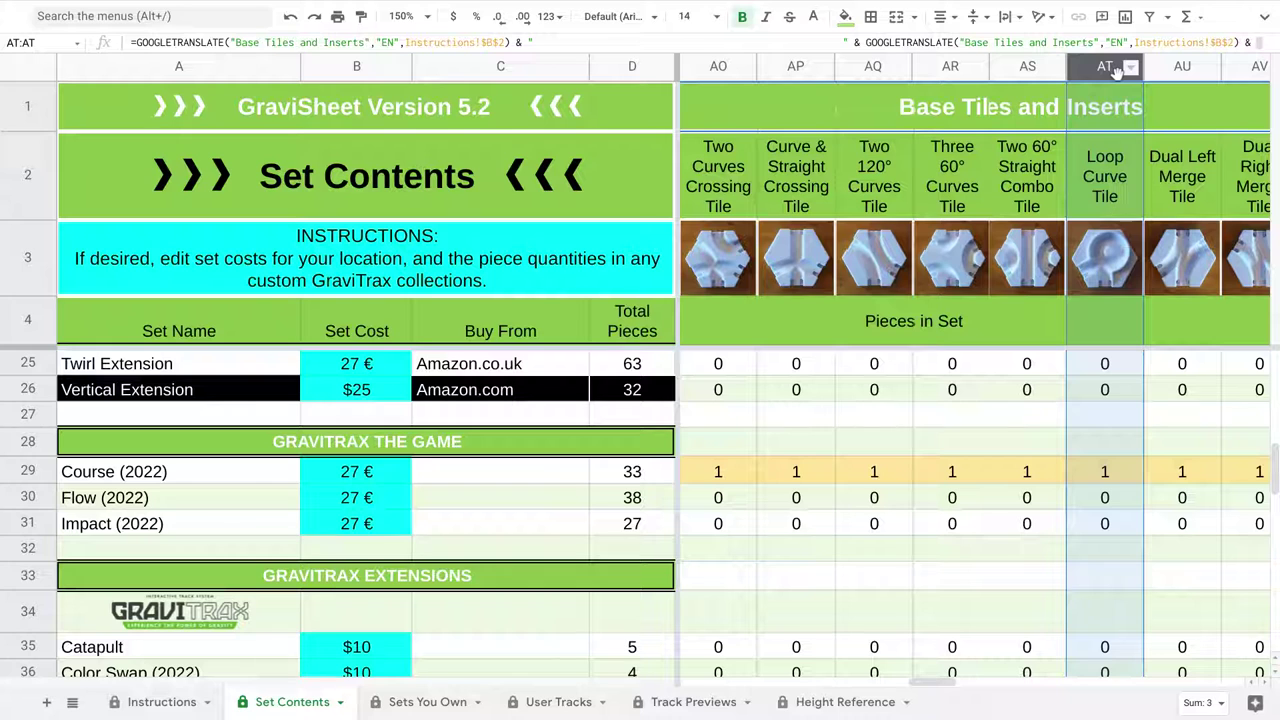
pyautogui.hotkey('ctrl', 'Right')
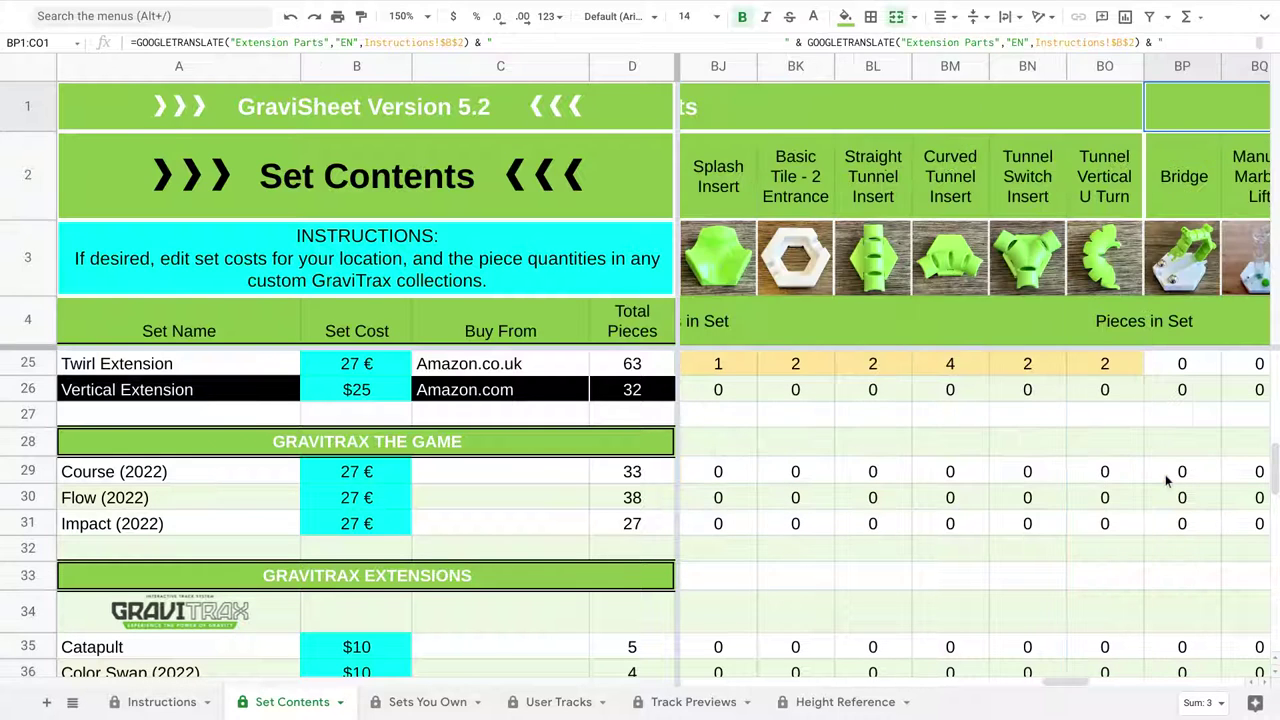
pyautogui.hotkey('ctrl', 'Left')
pyautogui.hotkey('ctrl', 'Left')
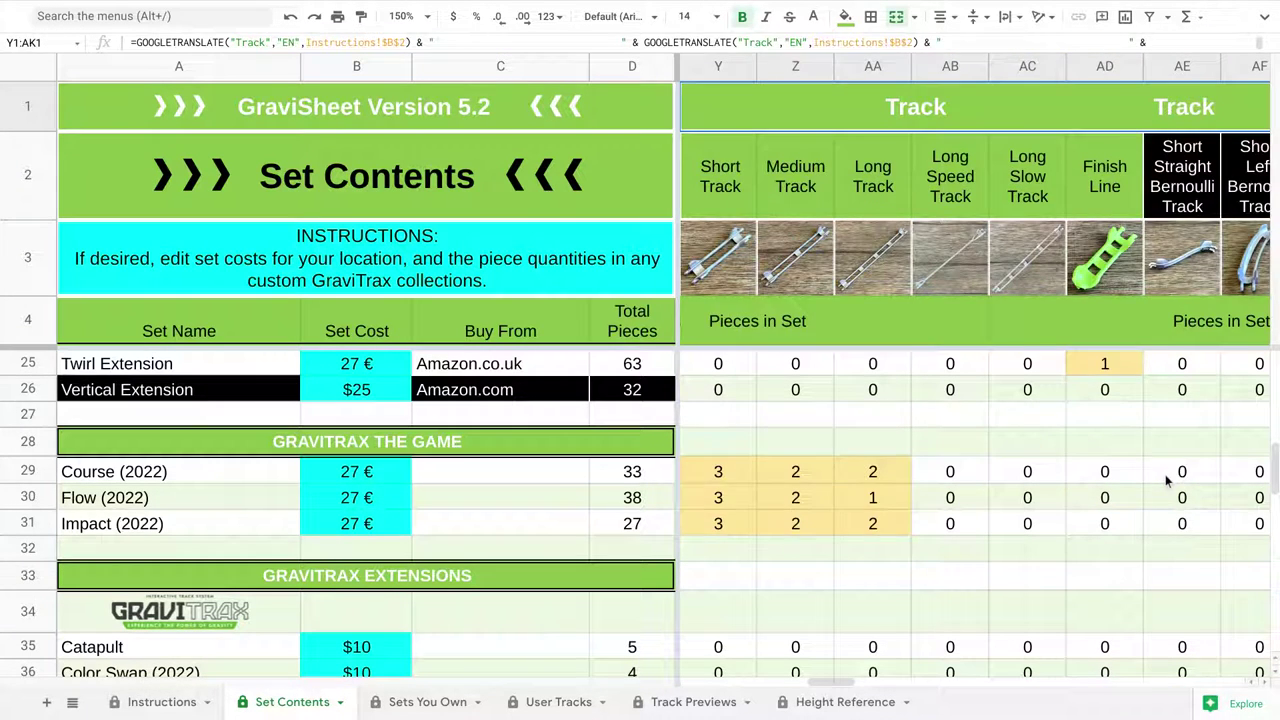
# Step: Go through the Impact (2022) row's base tile quantities from the Launch Pad to the Junction Tile
pyautogui.hotkey('ctrl', 'Right')
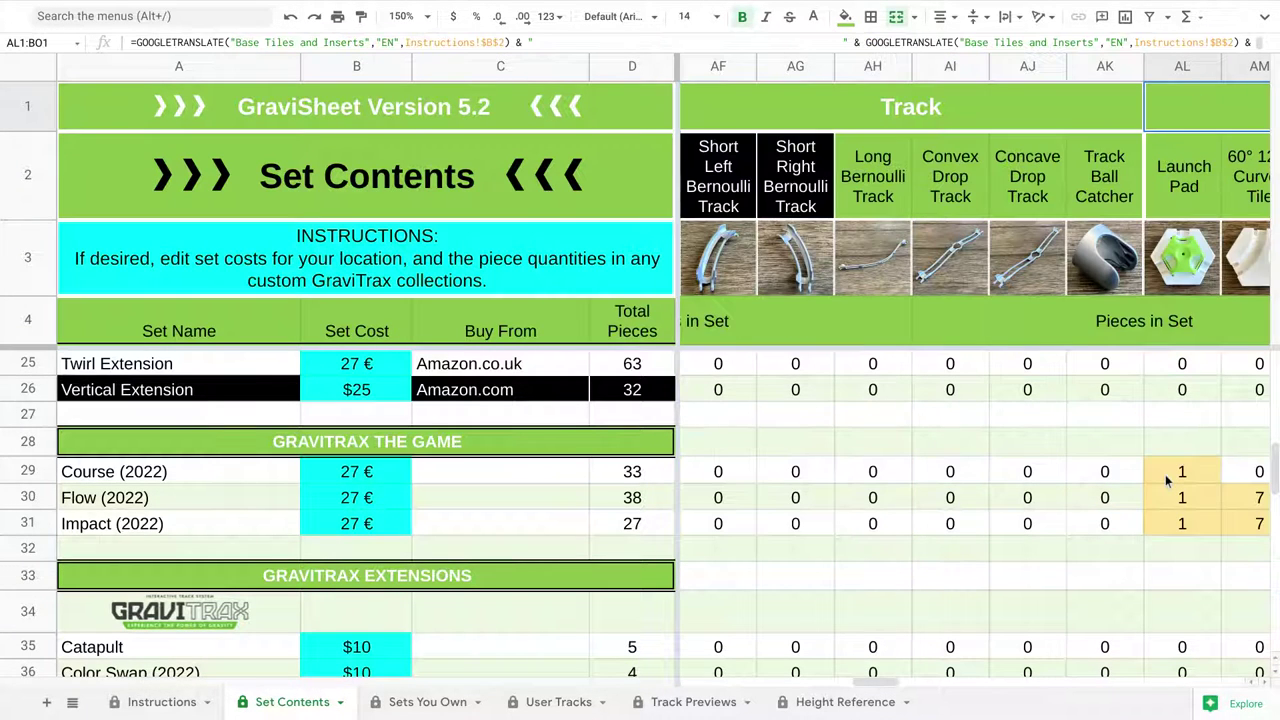
pyautogui.click(1129, 532)
pyautogui.press('Right')
pyautogui.press('Right')
pyautogui.press('Right')
pyautogui.press('Right')
pyautogui.press('Right')
pyautogui.press('Right')
pyautogui.press('Right')
pyautogui.press('Right')
pyautogui.press('Right')
pyautogui.press('Right')
pyautogui.press('Right')
pyautogui.press('Right')
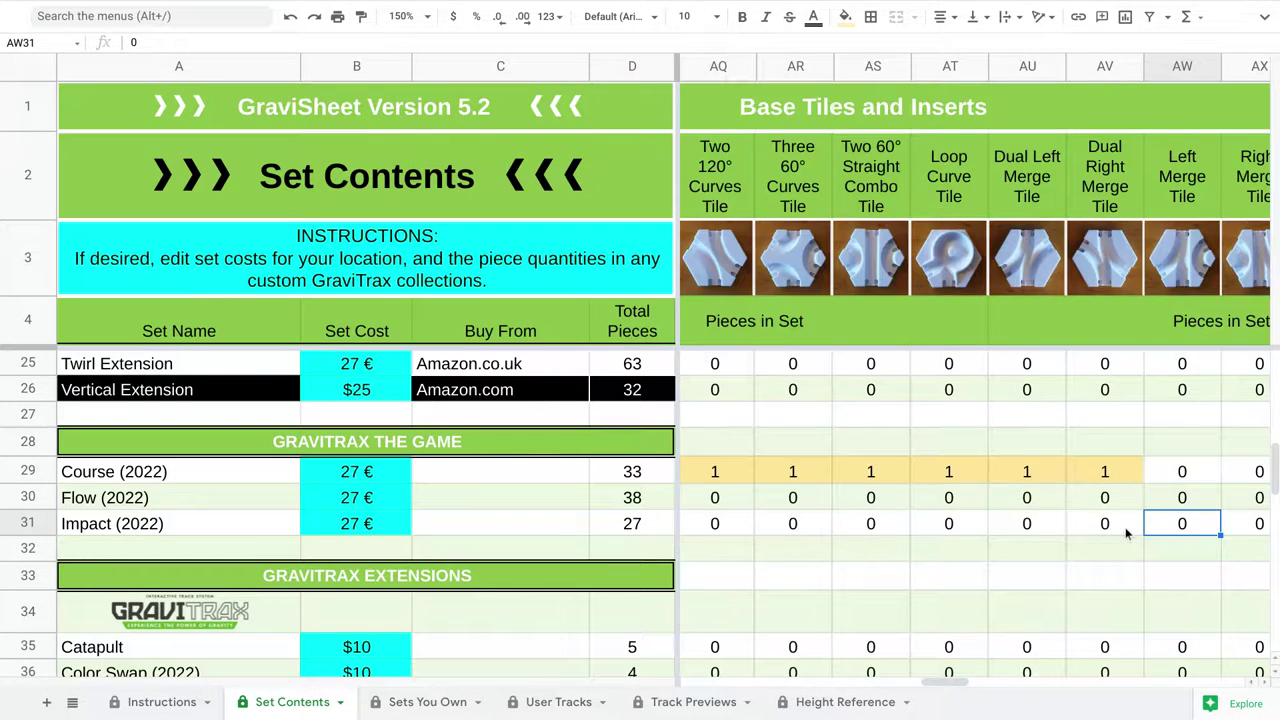
pyautogui.press('Right')
pyautogui.press('Right')
pyautogui.press('Right')
pyautogui.press('Right')
pyautogui.press('Right')
pyautogui.press('Left')
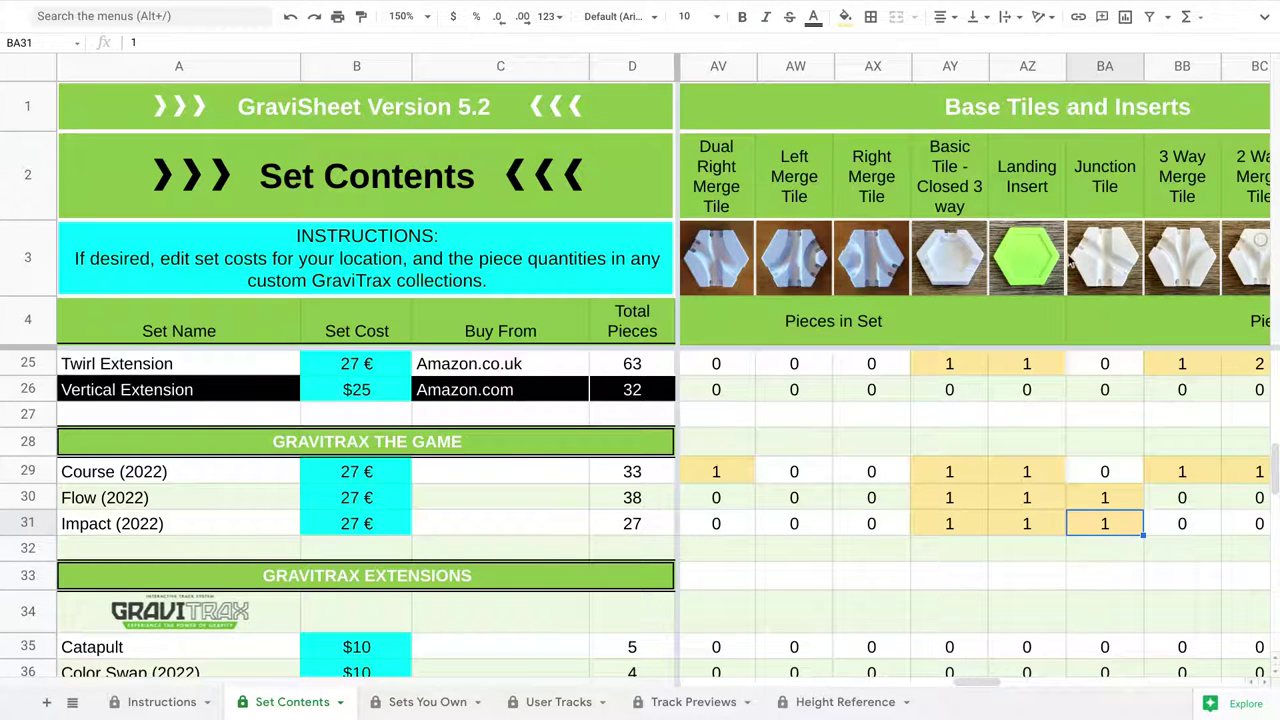
# Step: Highlight the Basic Tile - Closed 3 way, Landing Insert and Junction Tile columns one after another to compare the three The Game sets
pyautogui.click(950, 66)
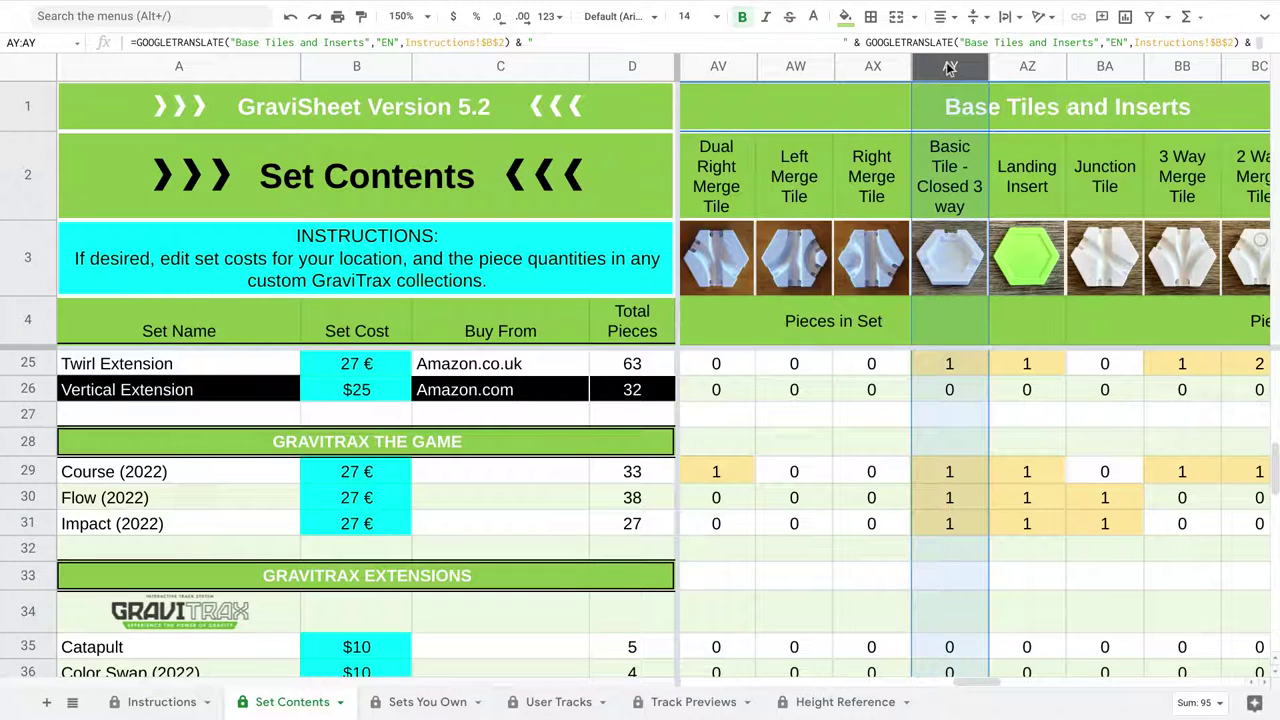
pyautogui.click(1022, 67)
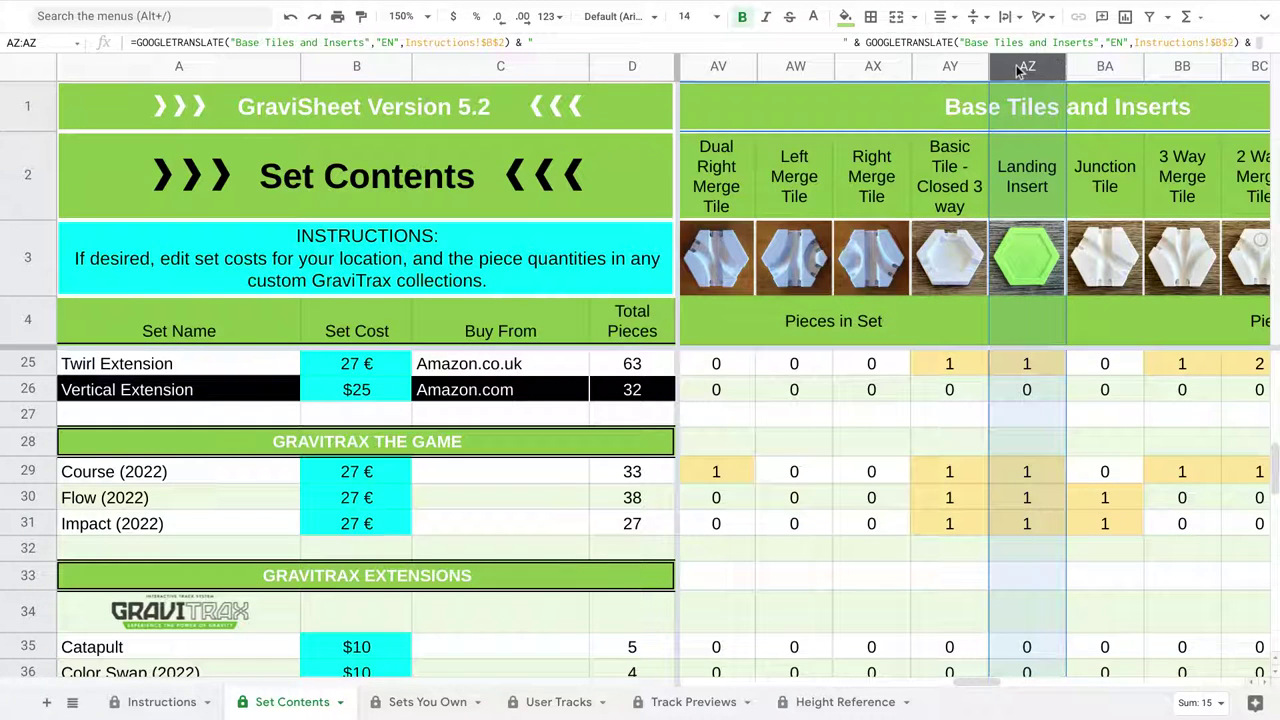
pyautogui.click(1107, 68)
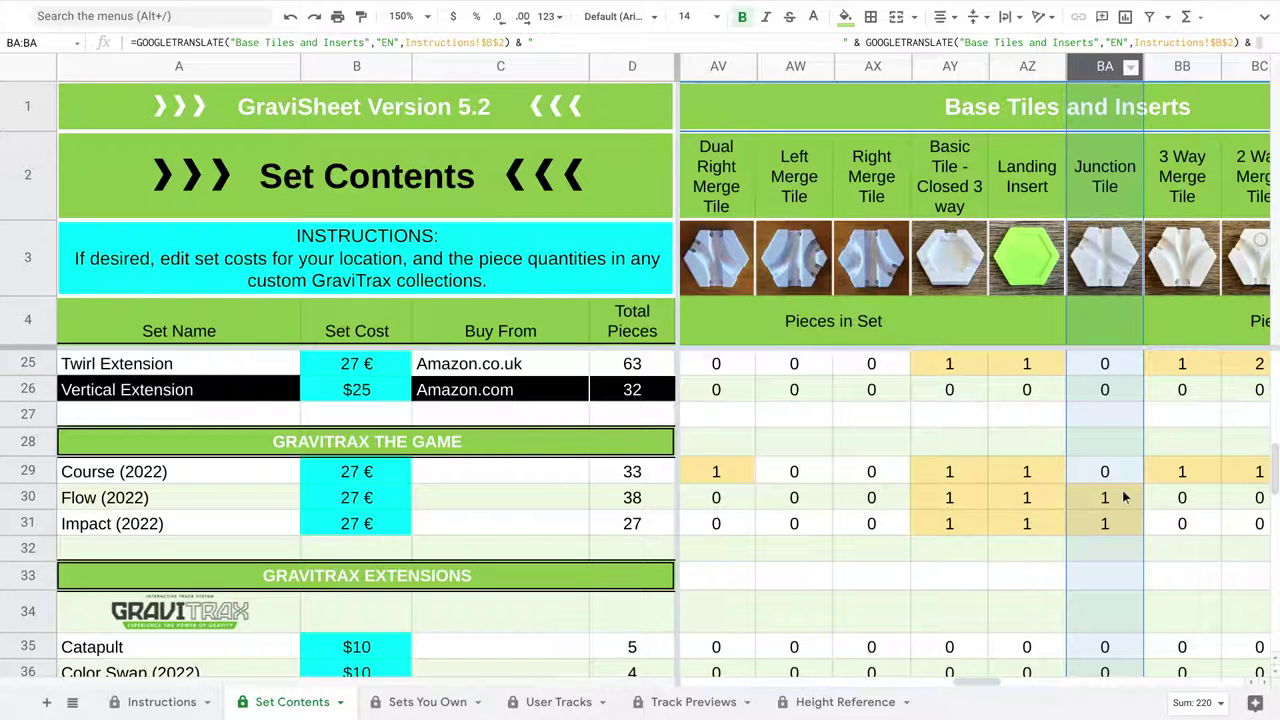
# Step: Highlight the 3 Way Merge Tile, 2 Way Merge Tile, Switch Insert and 2 Entrance Vortex columns in turn
pyautogui.hscroll(1, 1124, 497)
pyautogui.hscroll(2, 1124, 497)
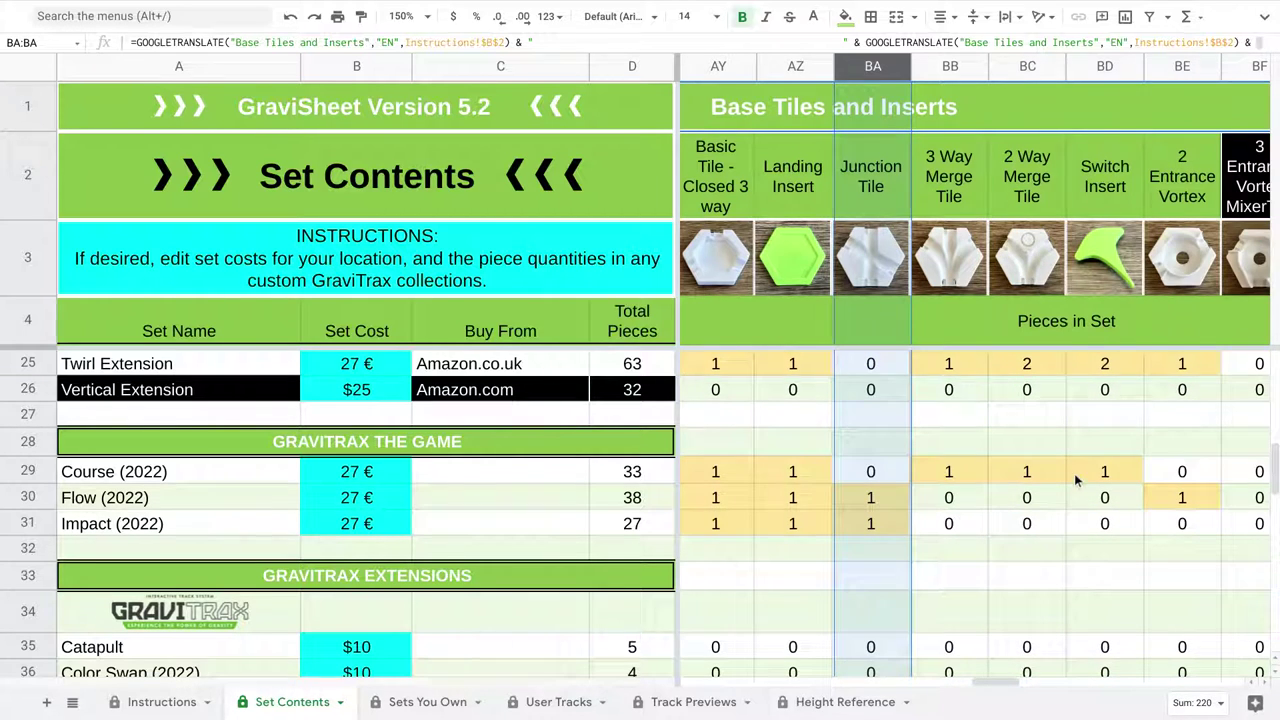
pyautogui.click(955, 66)
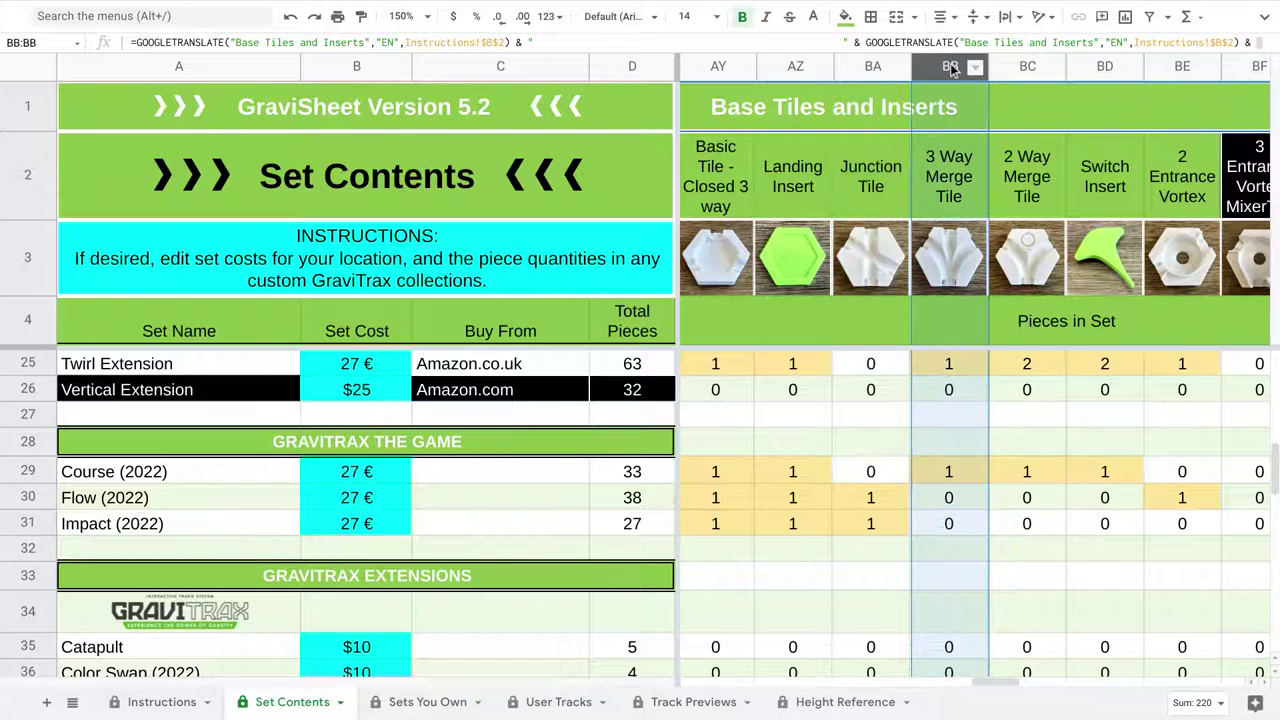
pyautogui.click(1052, 66)
pyautogui.click(1103, 68)
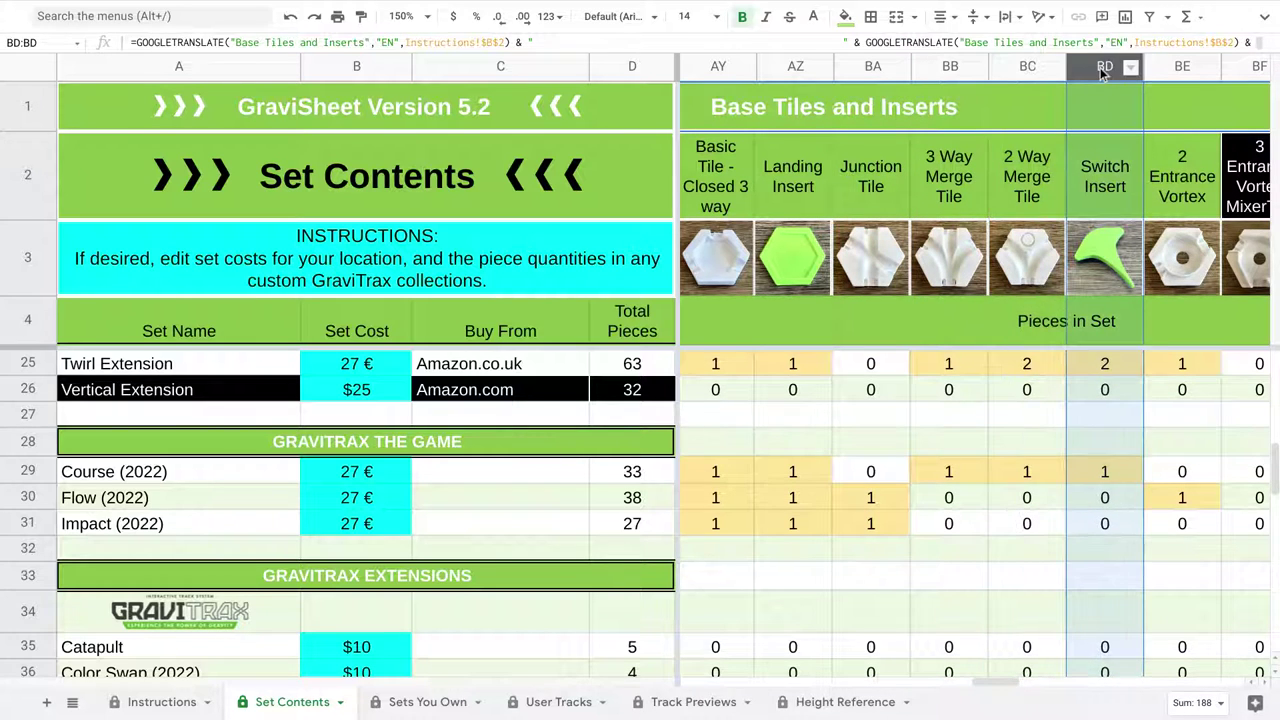
pyautogui.click(1182, 68)
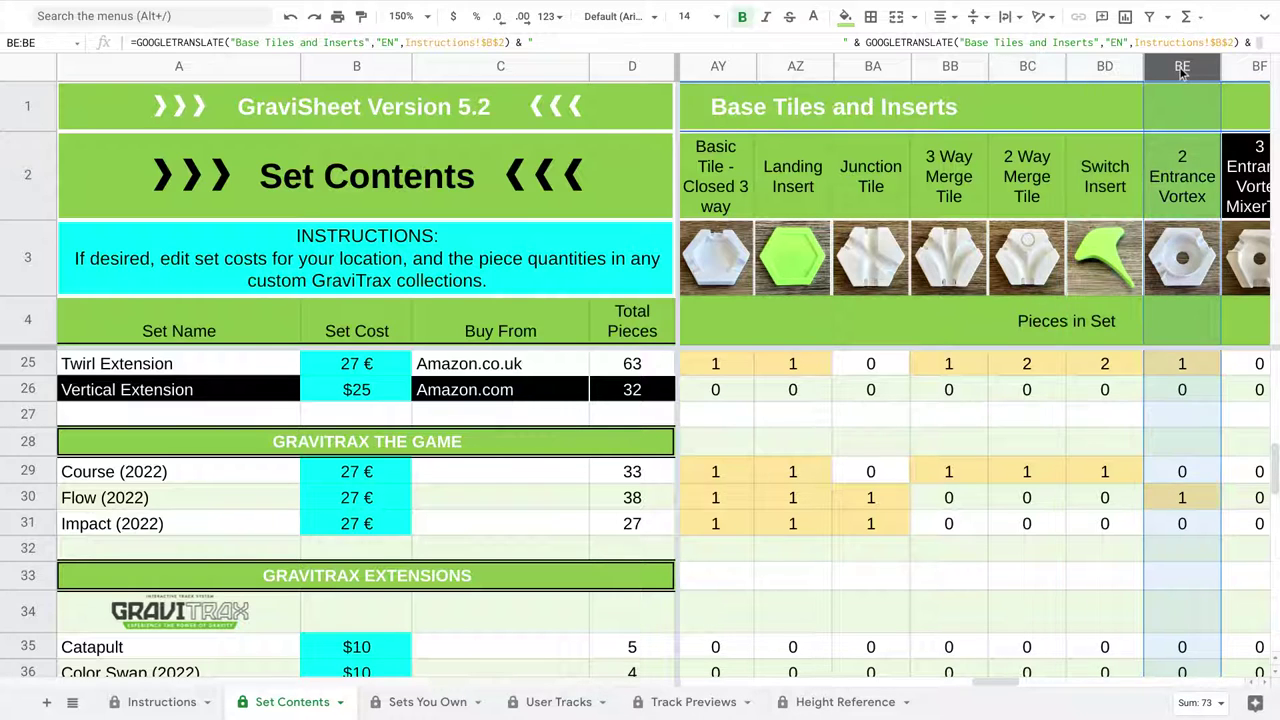
# Step: Highlight the Basic Tile - 3 Entrance and Catcher Insert columns to check the Flow set's inserts
pyautogui.hscroll(5, 921, 551)
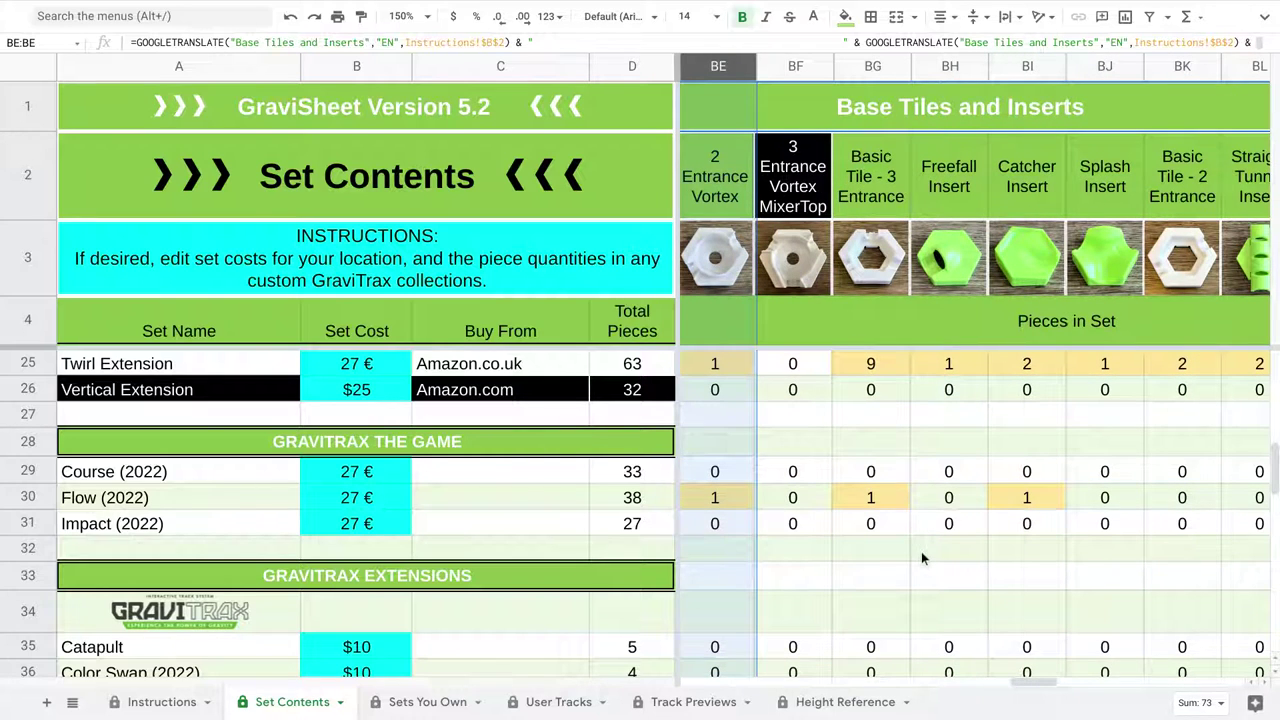
pyautogui.click(878, 68)
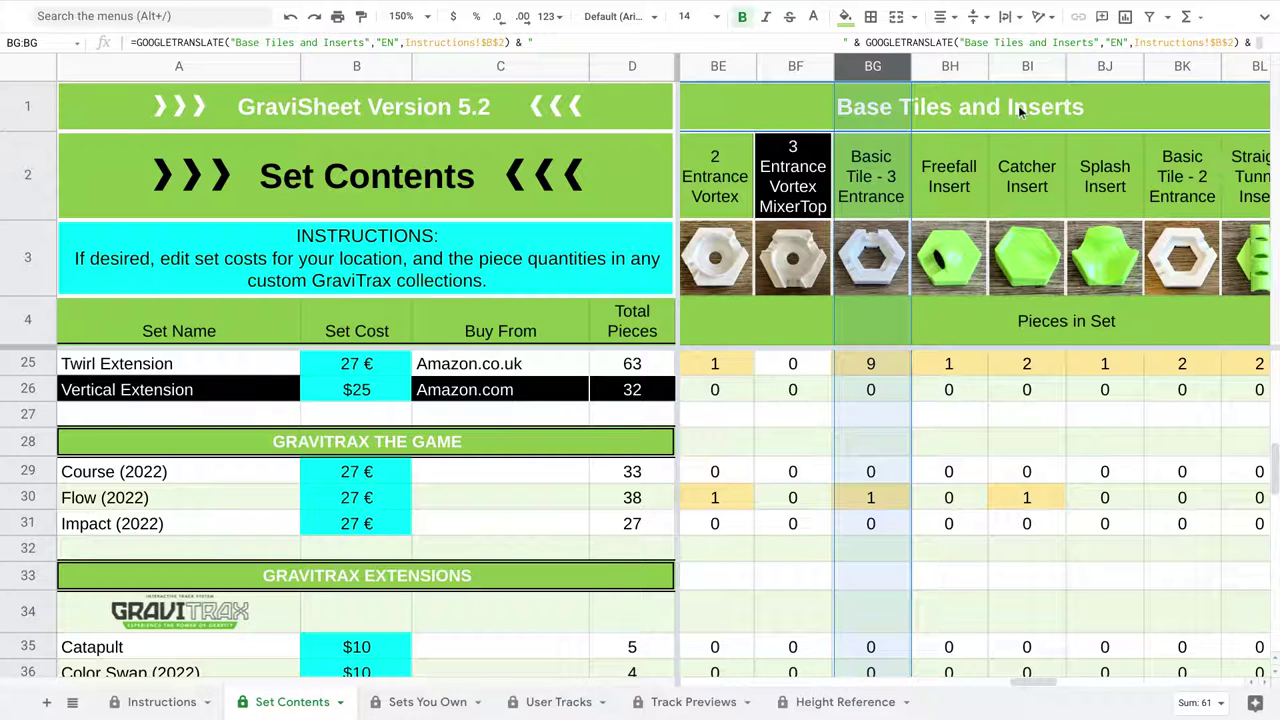
pyautogui.click(1027, 68)
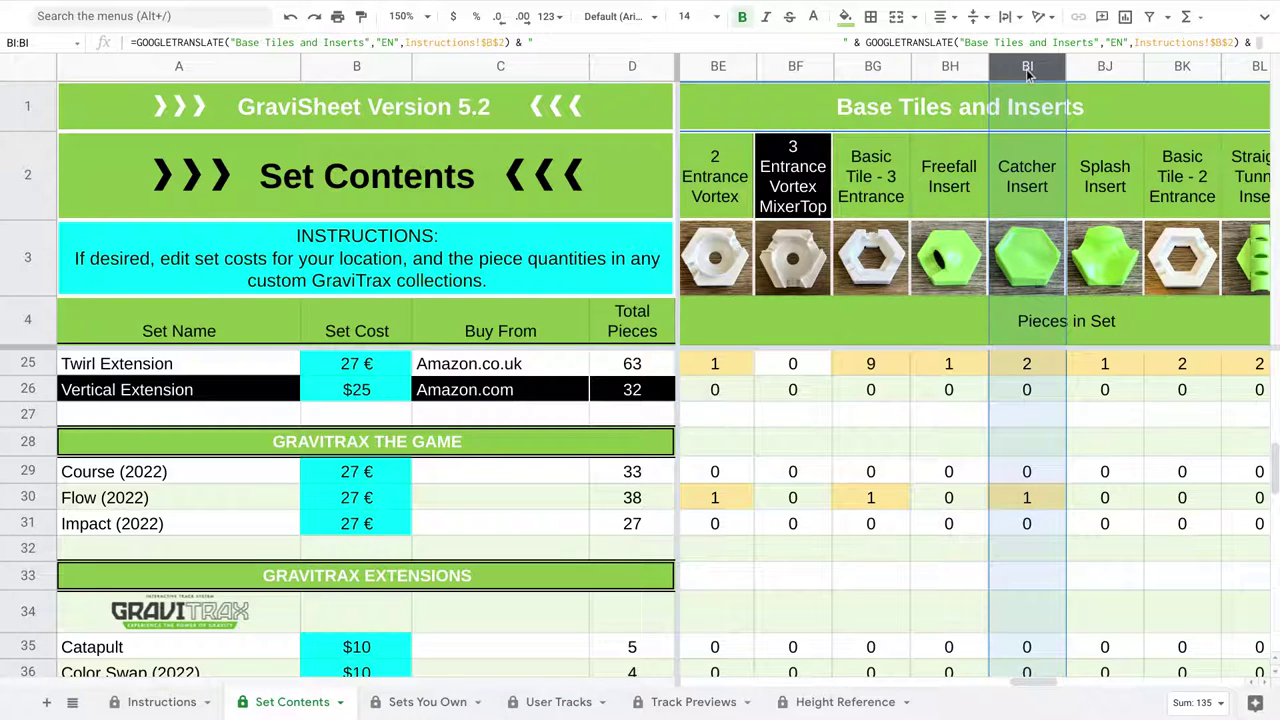
# Step: Examine the Flextube and Hammer columns under Extension Parts, including the Impact set's Hammer quantity
pyautogui.hscroll(5, 1045, 441)
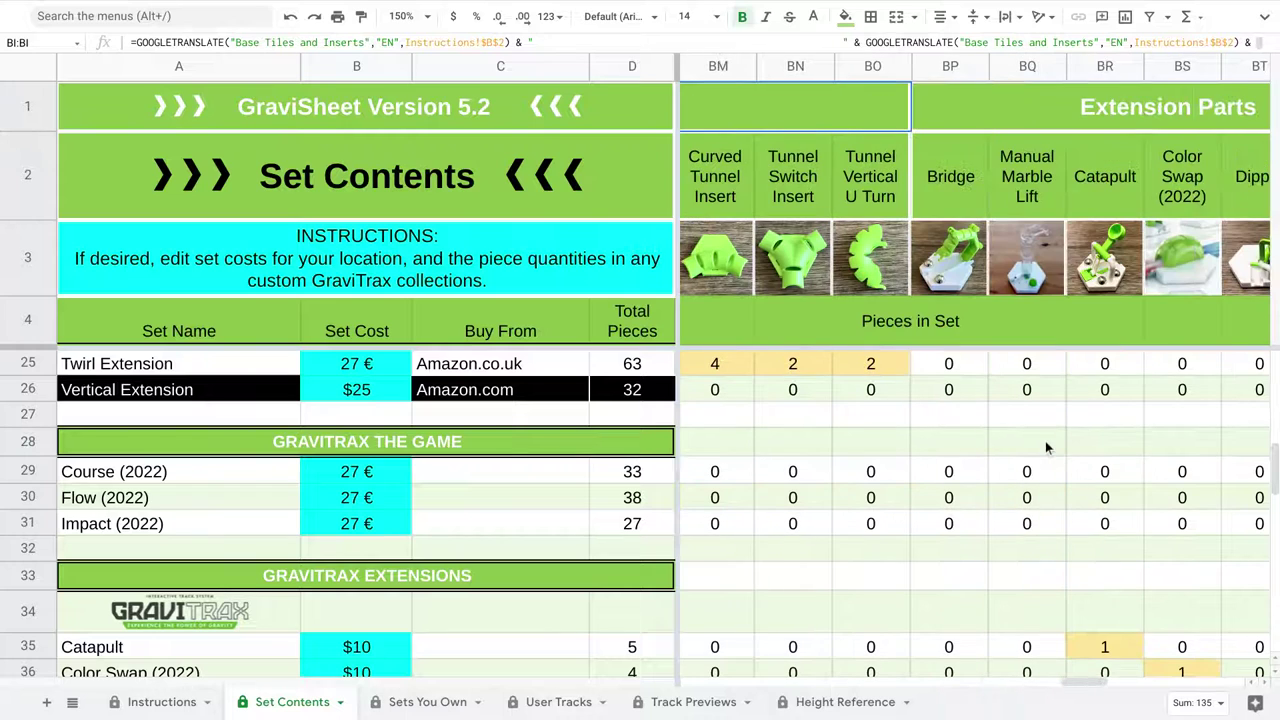
pyautogui.hscroll(3, 1045, 441)
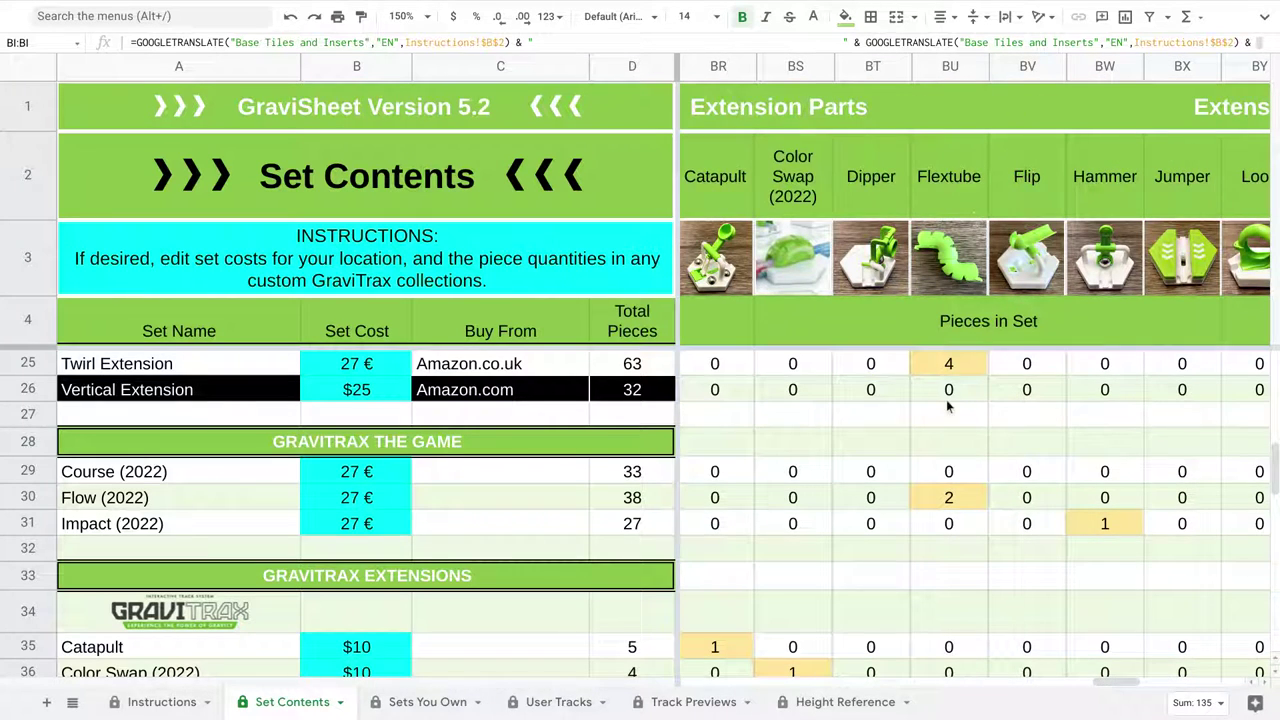
pyautogui.click(950, 66)
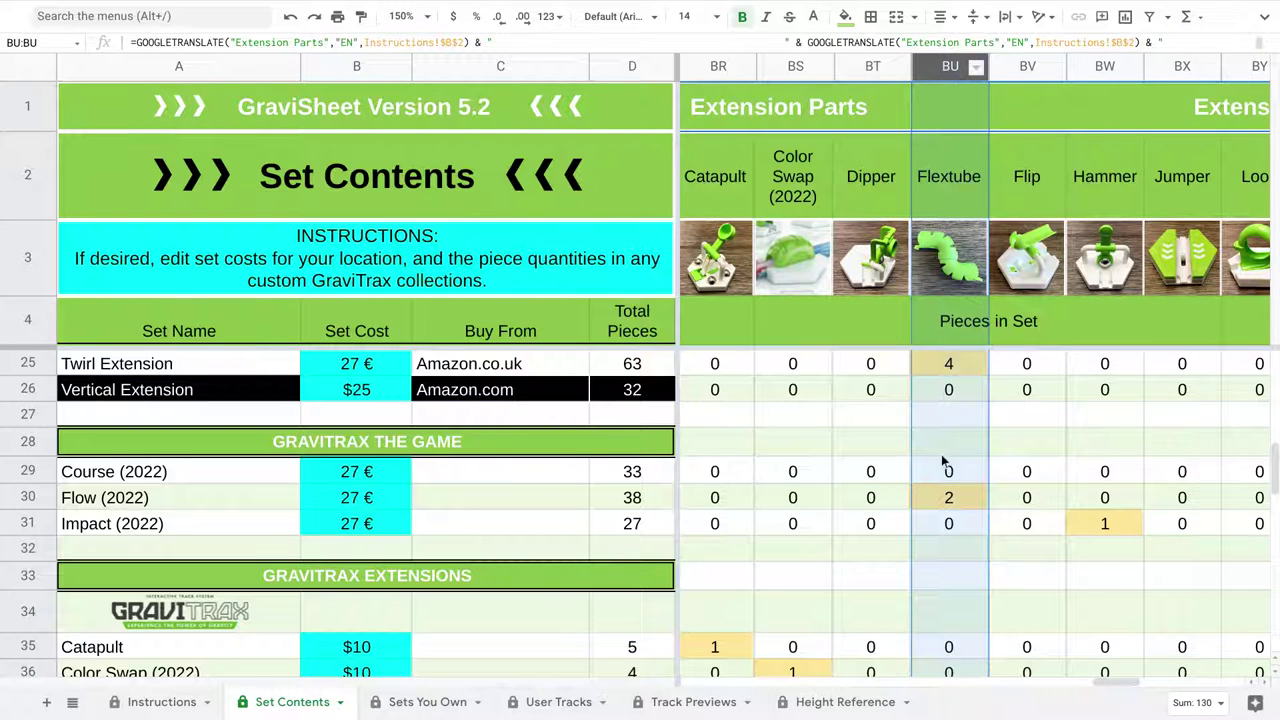
pyautogui.click(1105, 66)
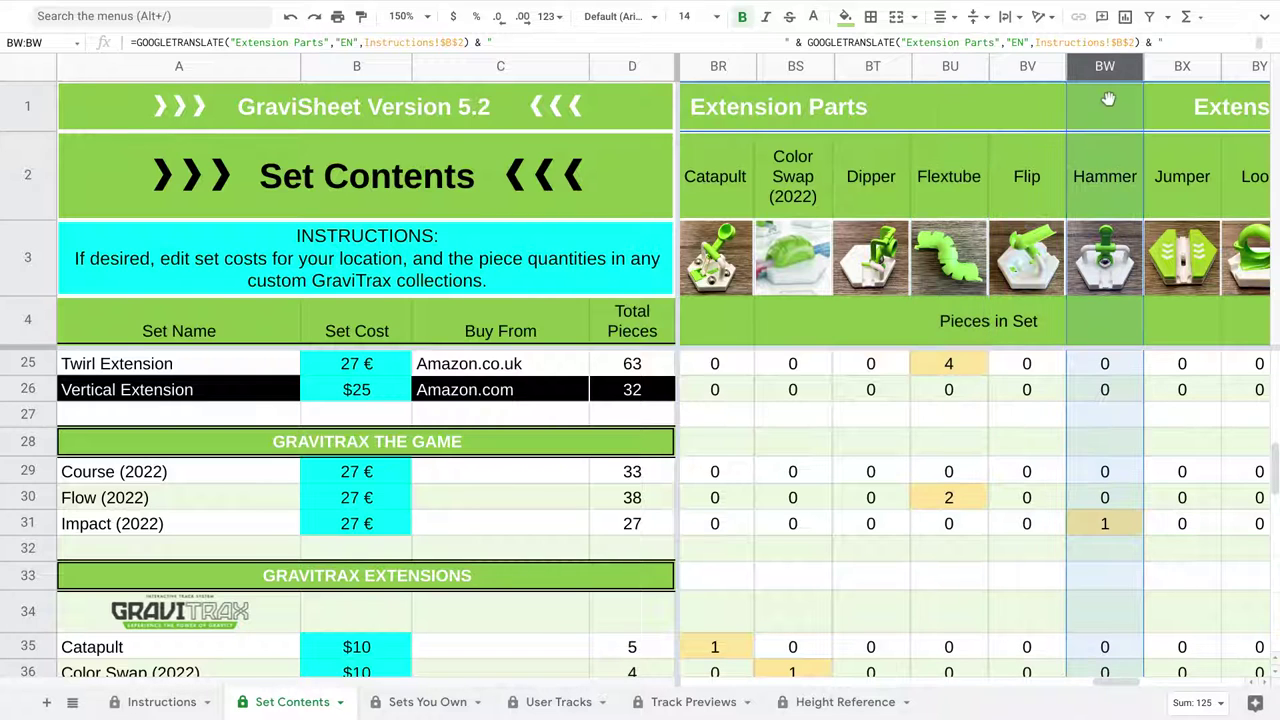
pyautogui.click(1108, 522)
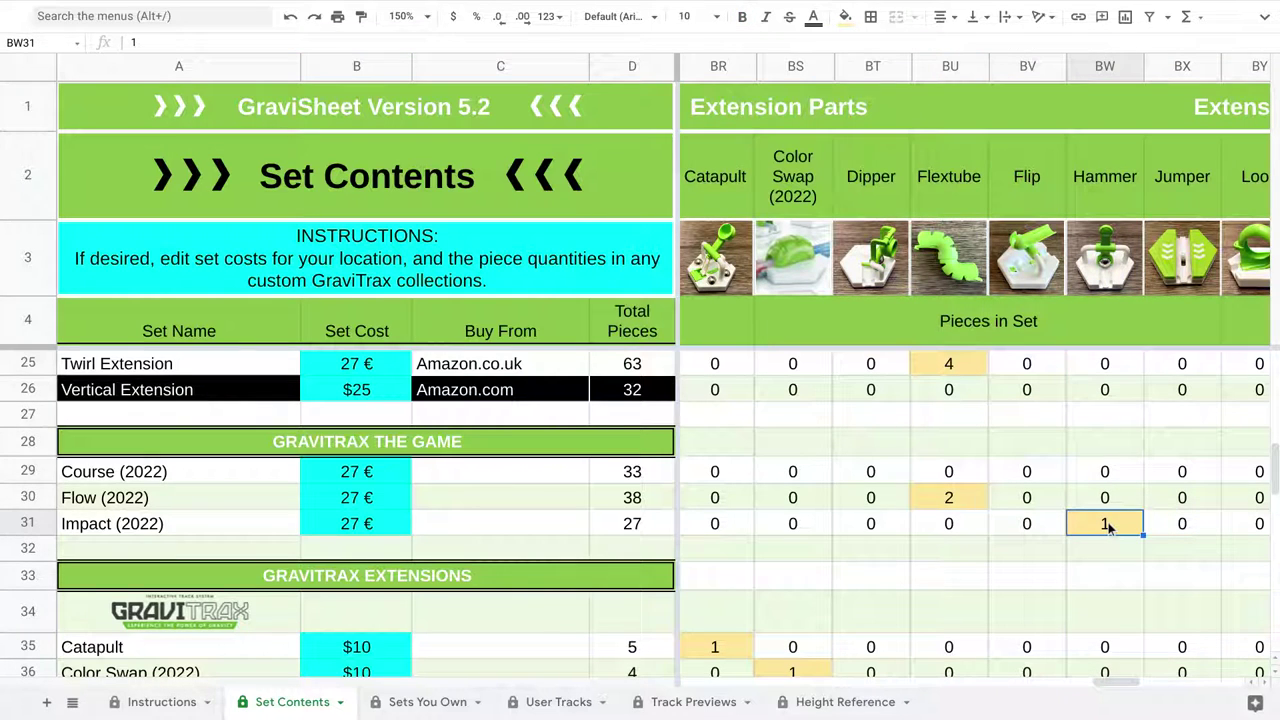
# Step: Revisit the Course (2022) row's Dual Left Merge, Three 60° Curves and Curve & Straight Crossing tiles, and return to the Marbles section
pyautogui.hscroll(-8, 1110, 525)
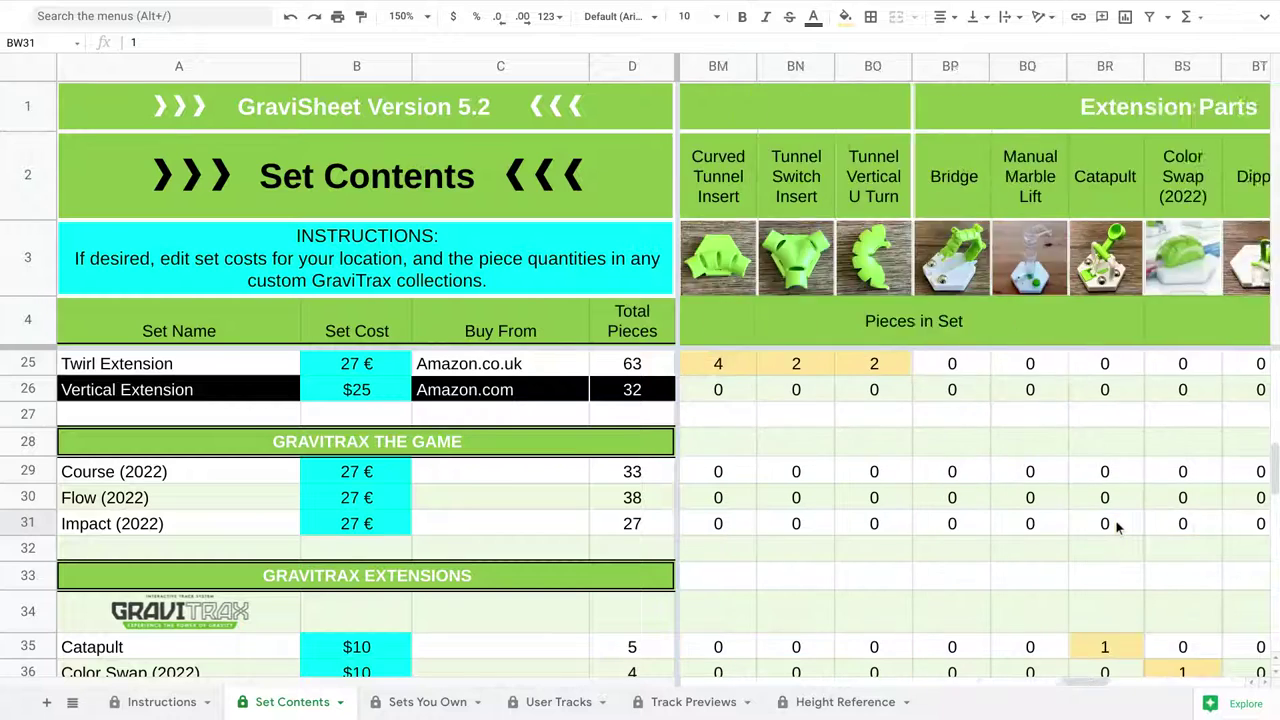
pyautogui.hscroll(-6, 1117, 528)
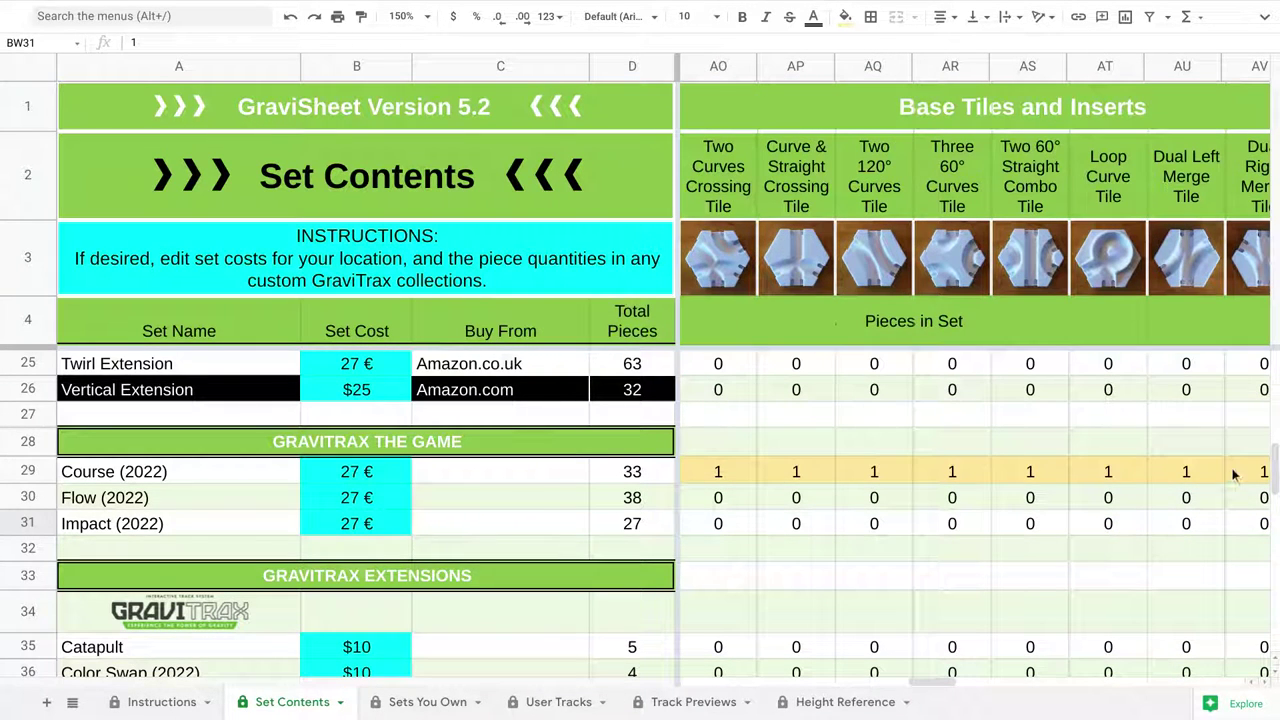
pyautogui.click(1190, 468)
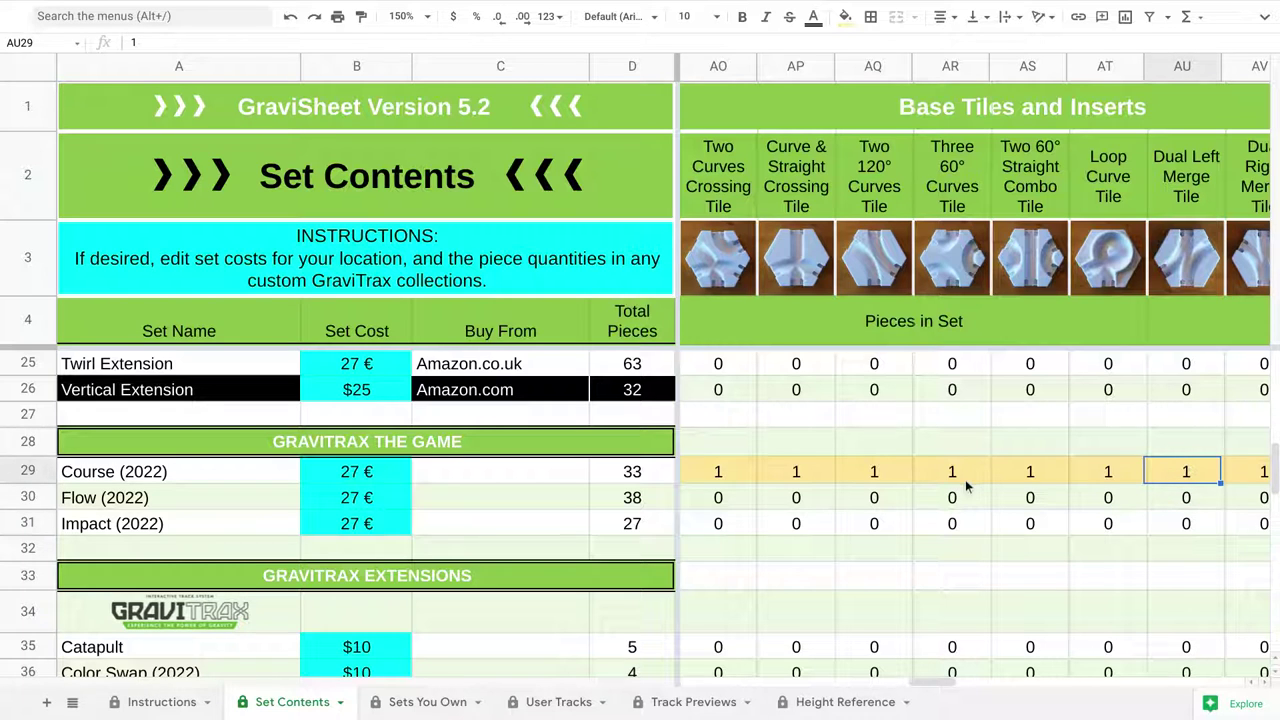
pyautogui.click(937, 477)
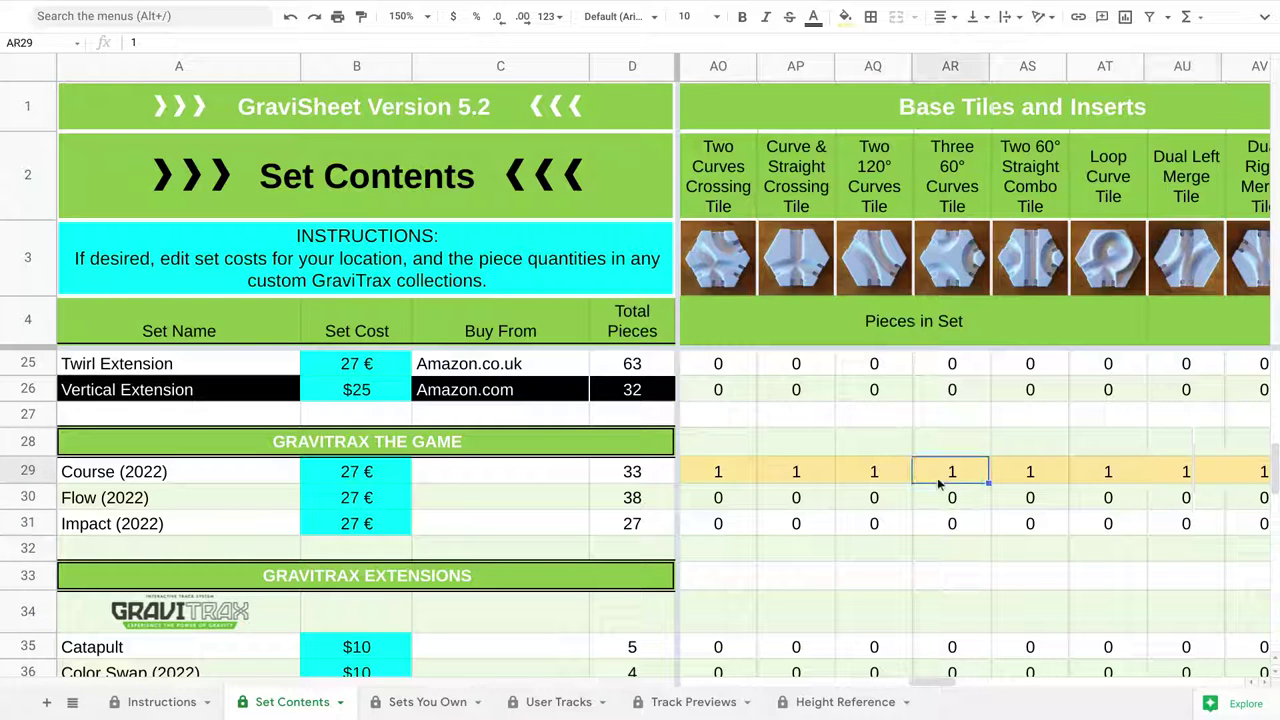
pyautogui.click(803, 479)
pyautogui.hscroll(-5, 877, 525)
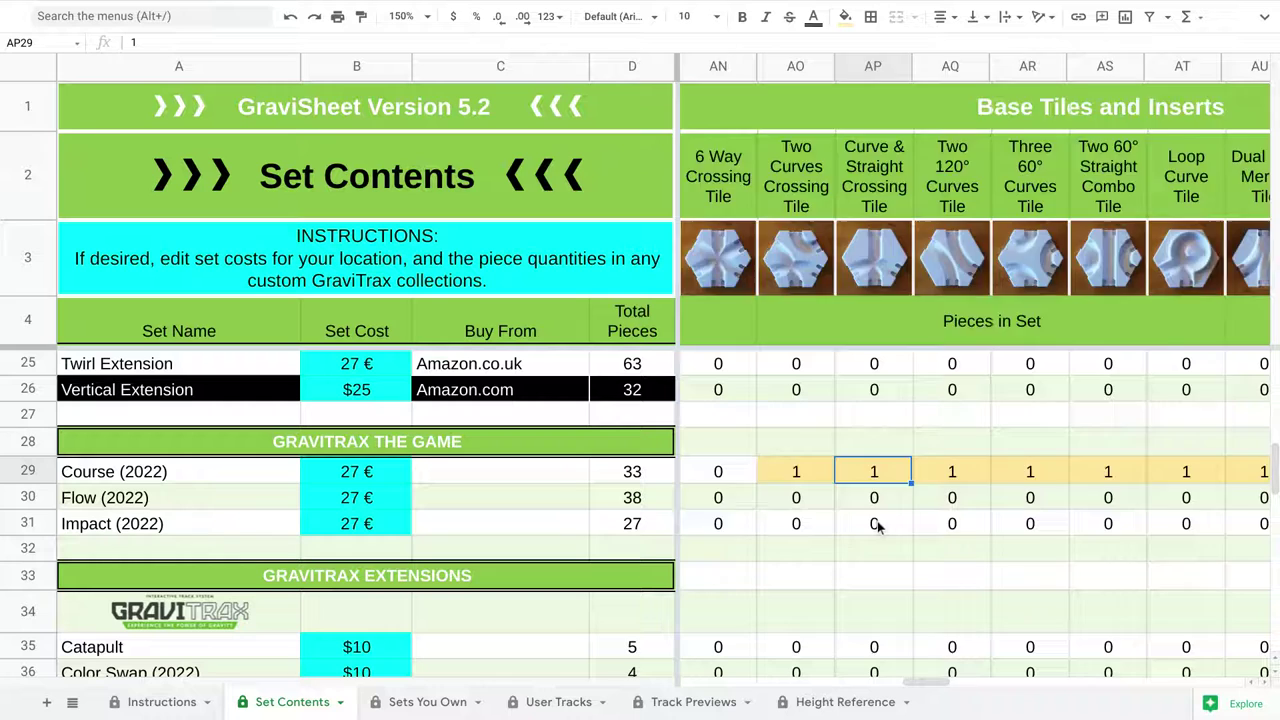
pyautogui.hscroll(-10, 877, 521)
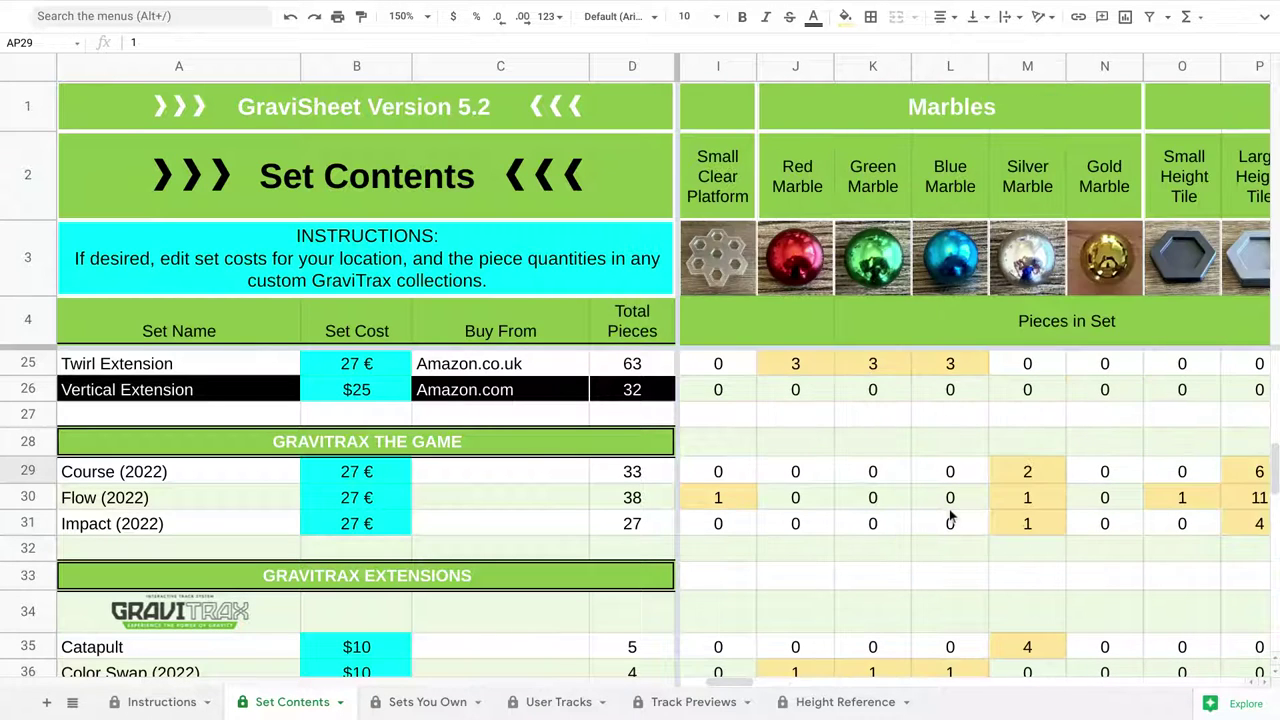